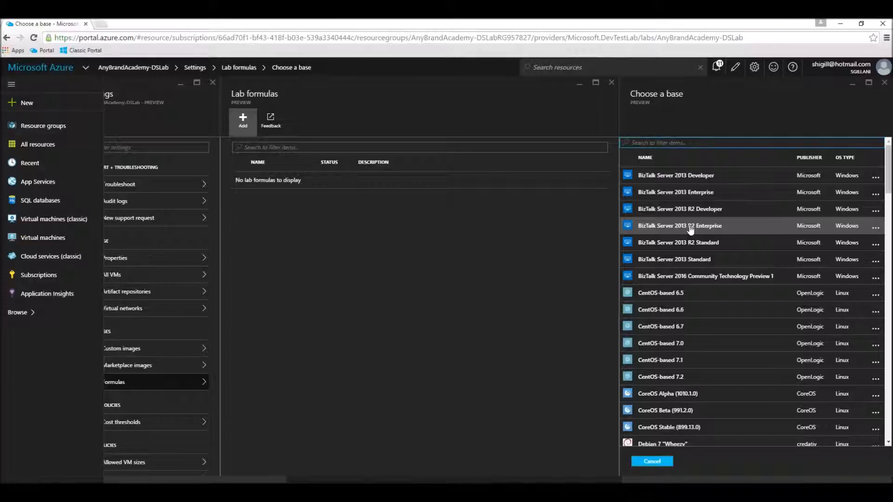
- Scroll the Choose a base image list down to the Windows Server entries
{"action": "scroll", "coordinate": [690, 229], "scroll_direction": "down", "scroll_amount": 15}
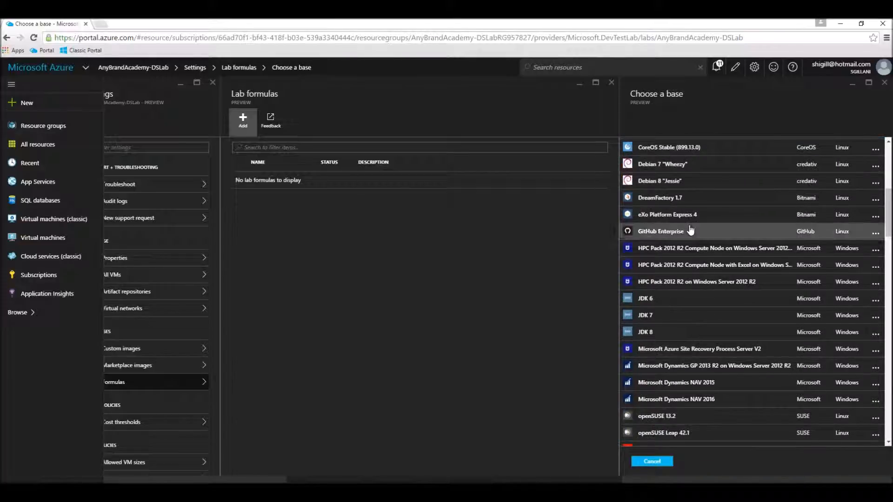
{"action": "scroll", "coordinate": [690, 228], "scroll_direction": "down", "scroll_amount": 10}
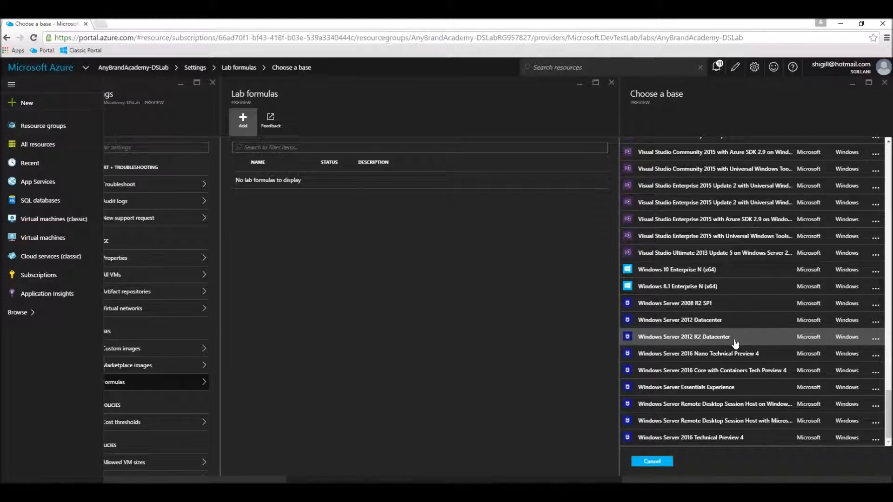
- Base the formula on Windows Server 2012 Datacenter, name it NodeJSOverWindows, describe it 'Node JS Over Windows'
{"action": "left_click", "coordinate": [717, 321]}
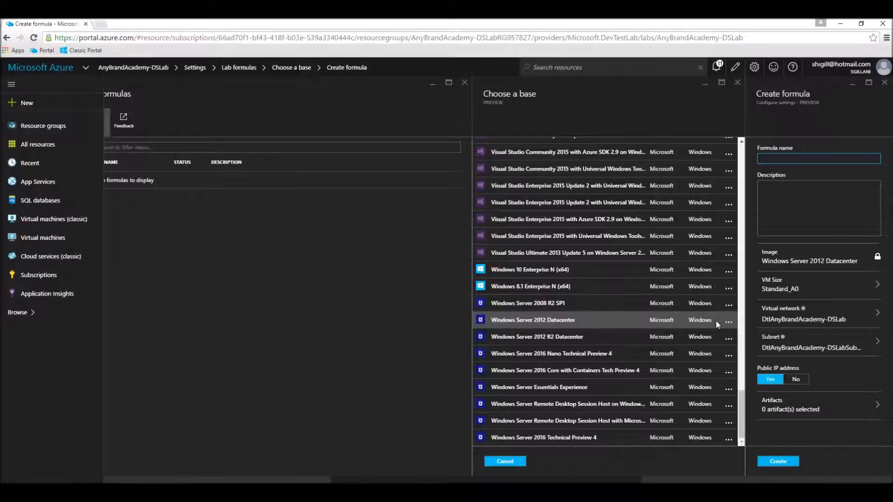
{"action": "type", "text": "NodeJSOverWindows"}
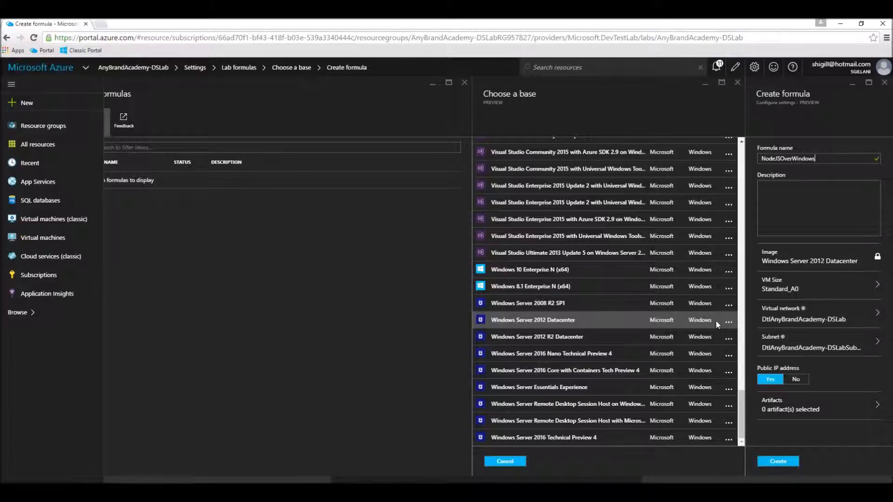
{"action": "left_click", "coordinate": [807, 213]}
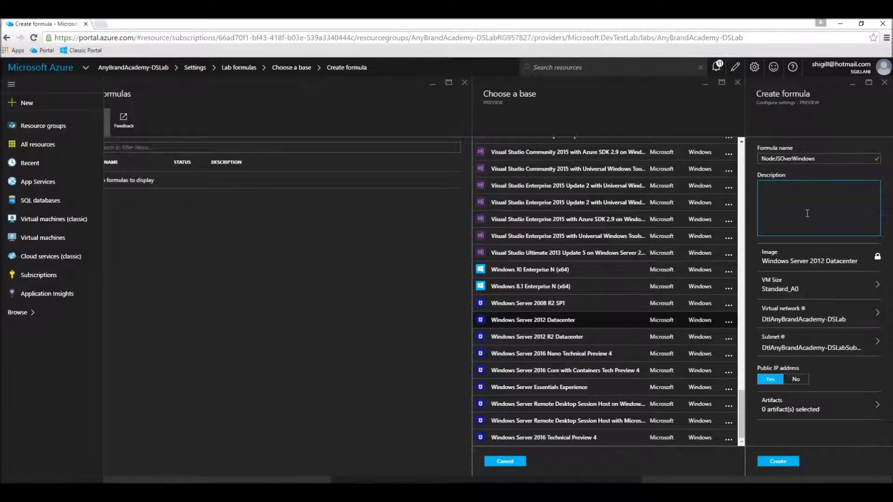
{"action": "type", "text": "Node JS Over Windows"}
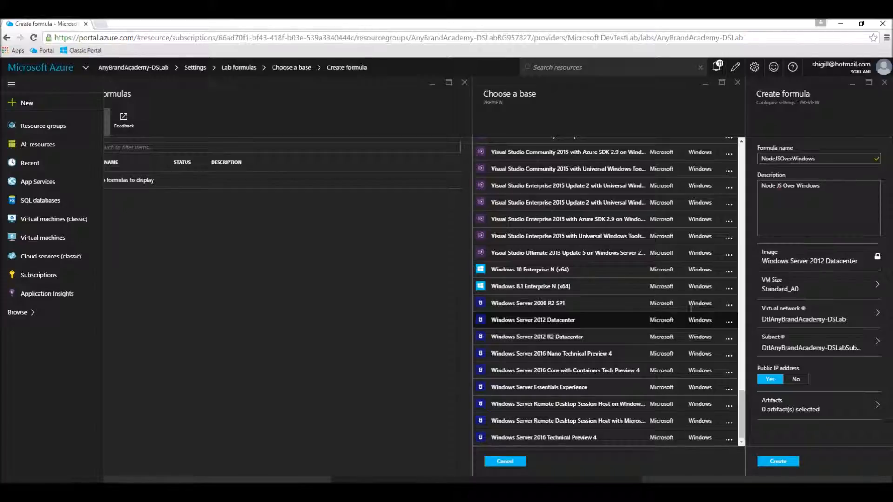
- Pick the A2 Standard tile from the formula's VM size choices
{"action": "left_click", "coordinate": [807, 291]}
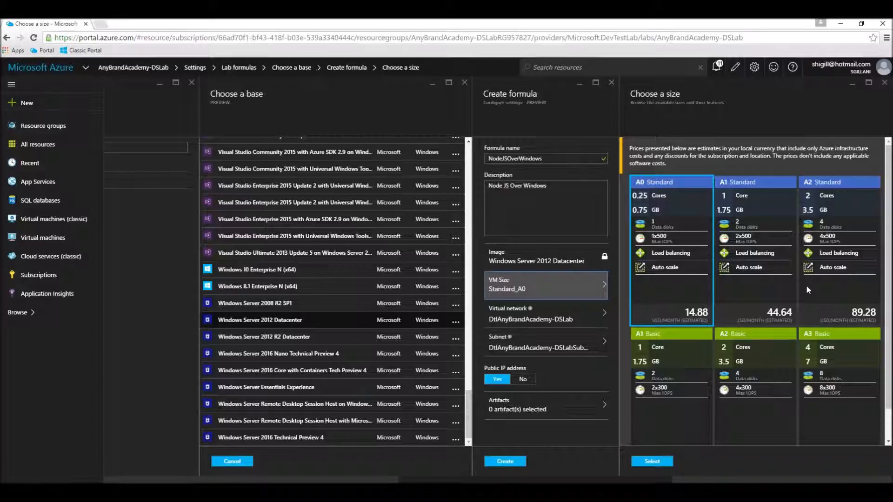
{"action": "scroll", "coordinate": [810, 307], "scroll_direction": "down", "scroll_amount": 1}
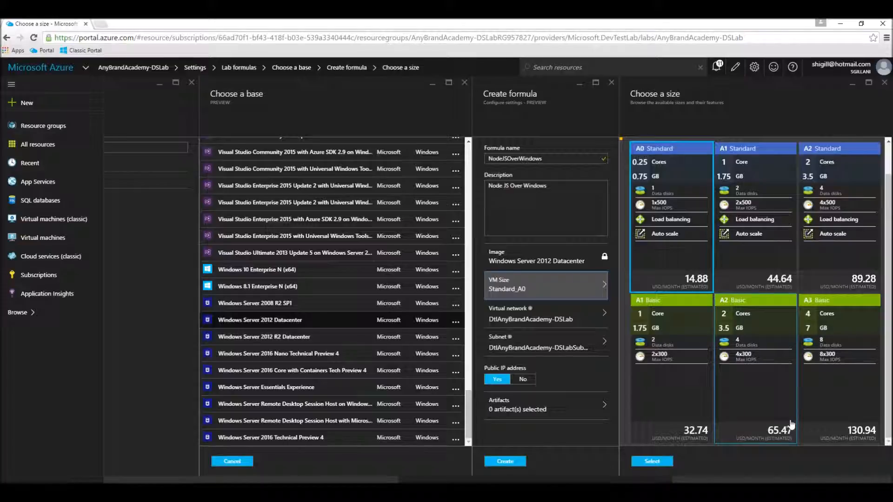
{"action": "left_click", "coordinate": [850, 205]}
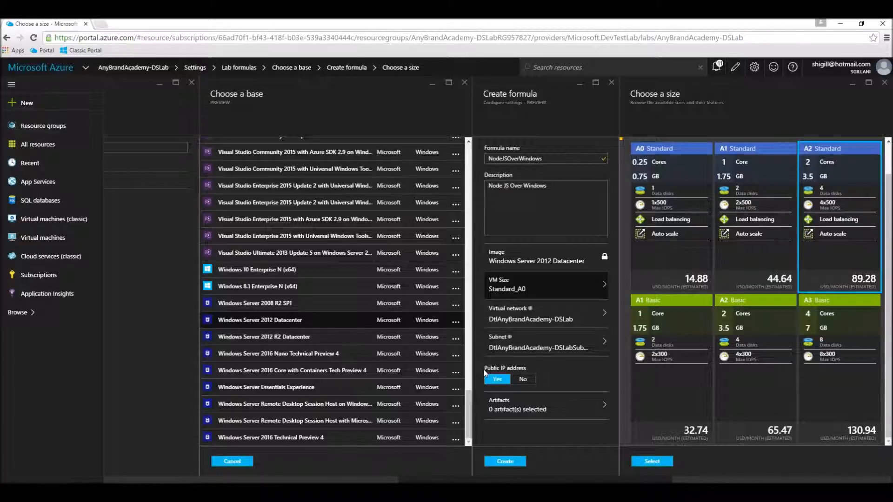
- Dismiss the unsaved-edits warning and apply the Standard_A2 size to the formula
{"action": "left_click", "coordinate": [509, 403]}
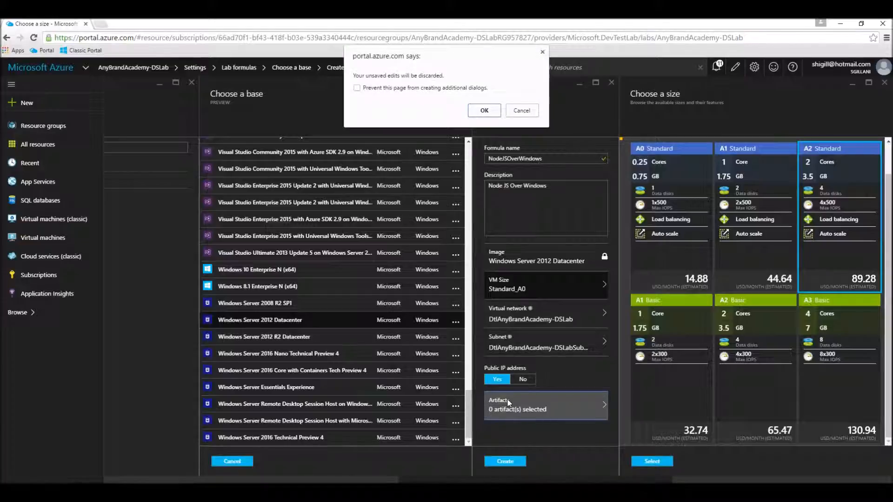
{"action": "left_click", "coordinate": [542, 52]}
{"action": "left_click", "coordinate": [666, 465]}
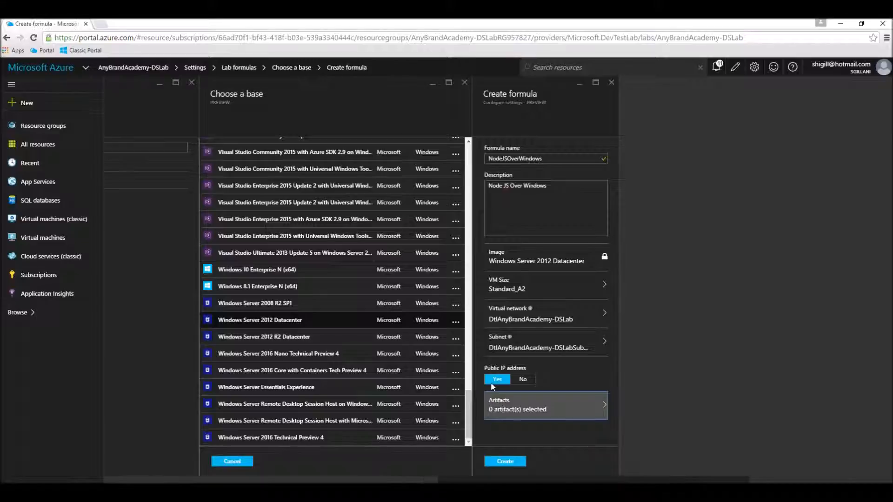
- Add the Node JS artifact and create the NodeJSOverWindows formula
{"action": "left_click", "coordinate": [526, 409]}
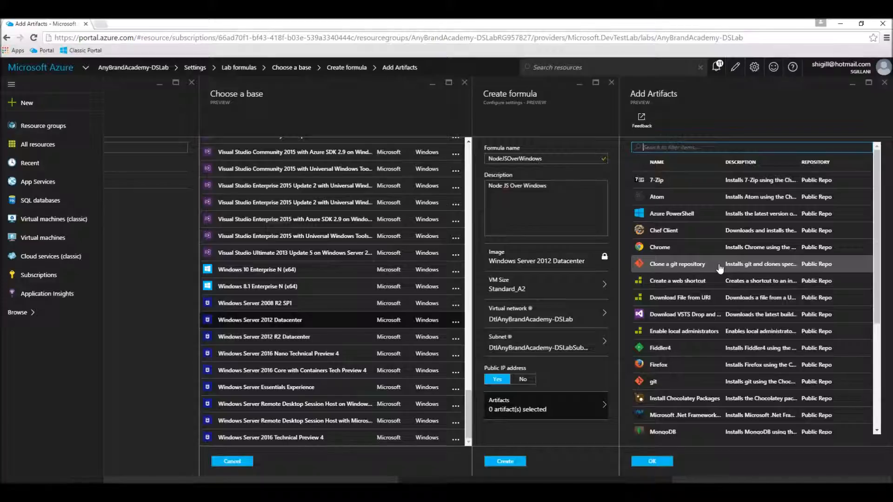
{"action": "scroll", "coordinate": [720, 269], "scroll_direction": "down", "scroll_amount": 3}
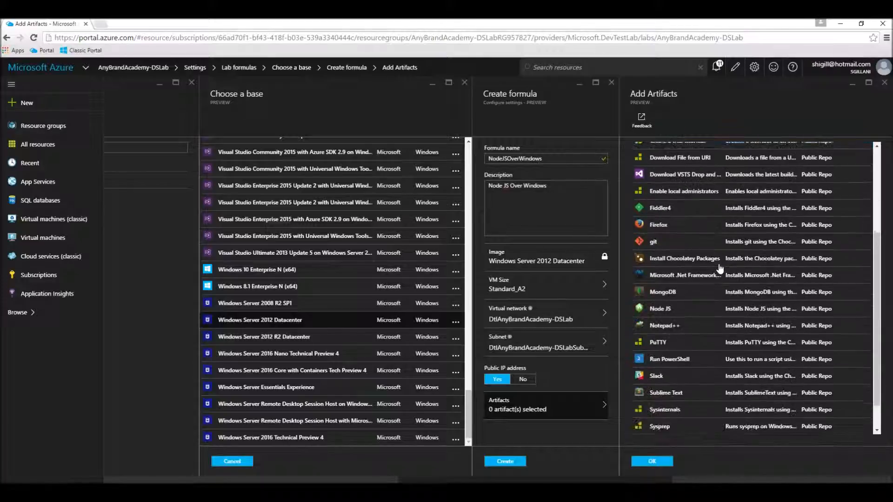
{"action": "scroll", "coordinate": [717, 268], "scroll_direction": "down", "scroll_amount": 1}
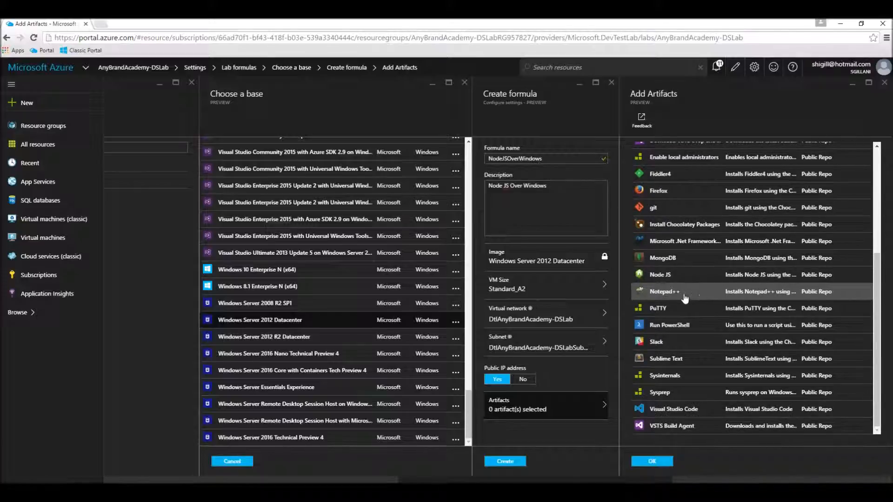
{"action": "left_click", "coordinate": [660, 275]}
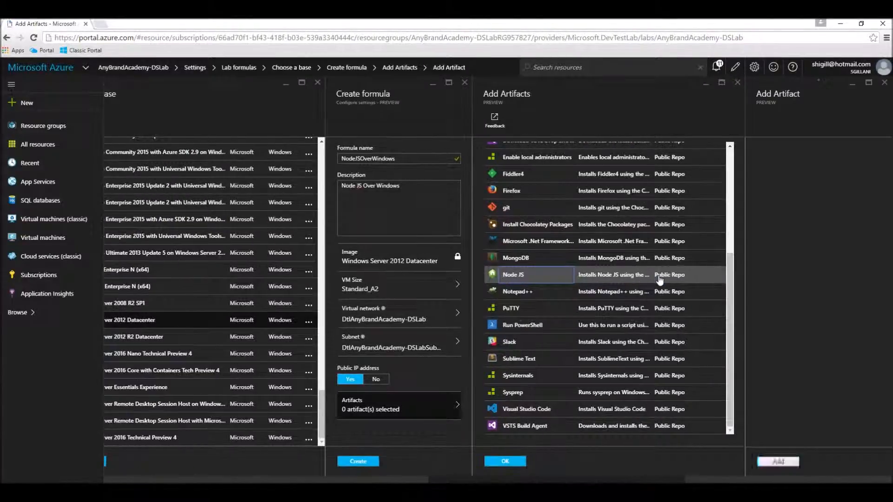
{"action": "left_click", "coordinate": [797, 461]}
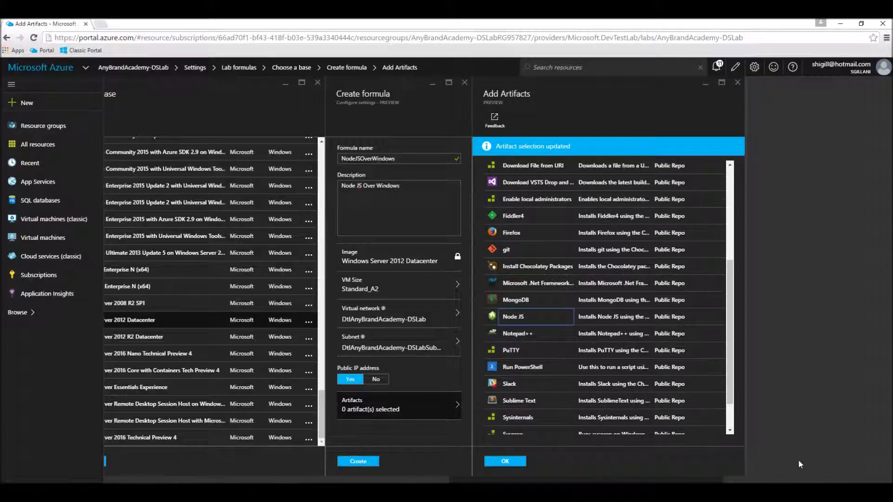
{"action": "left_click", "coordinate": [512, 464]}
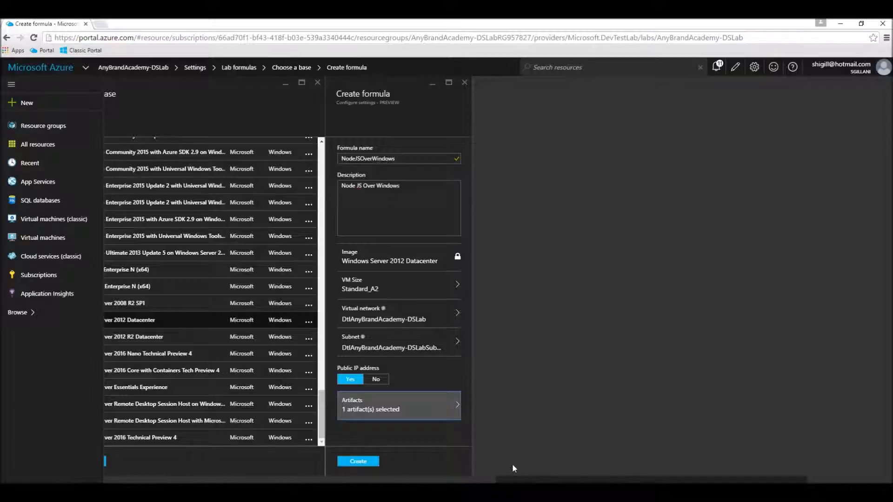
{"action": "left_click", "coordinate": [374, 465]}
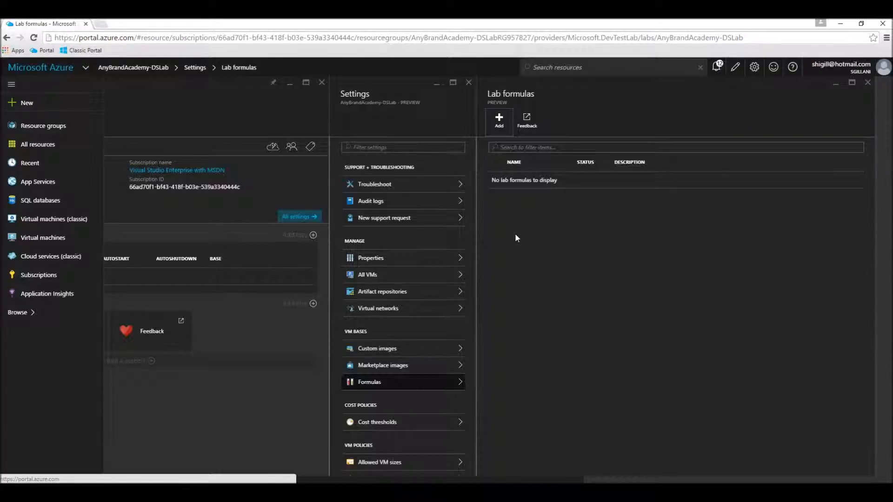
- Check notifications to confirm NodeJSOverWindows is Ready, then begin adding another formula
{"action": "left_click", "coordinate": [717, 69]}
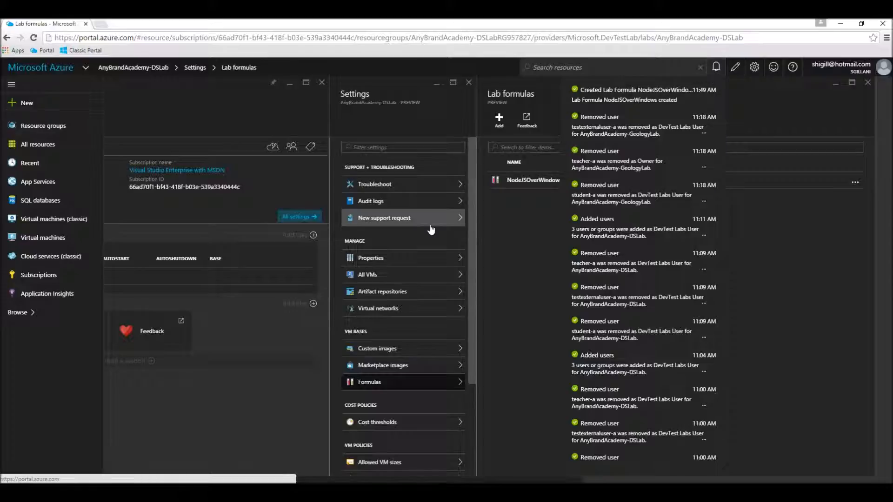
{"action": "left_click", "coordinate": [516, 235]}
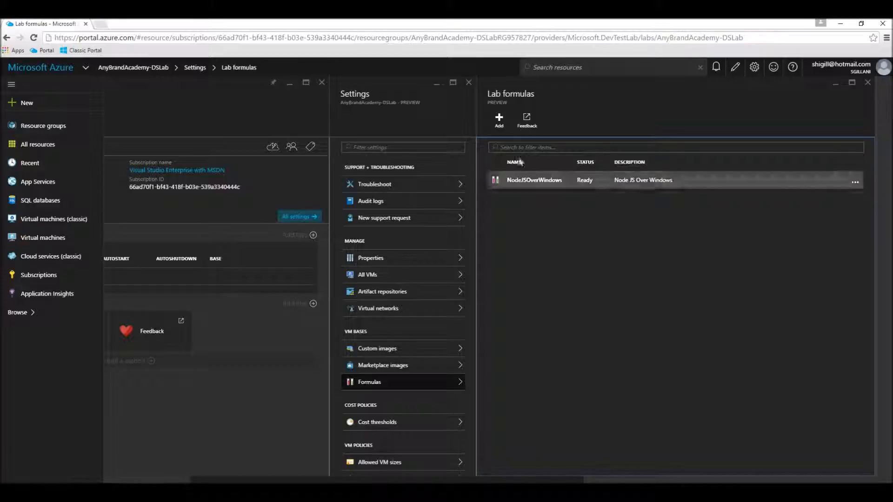
{"action": "left_click", "coordinate": [505, 134]}
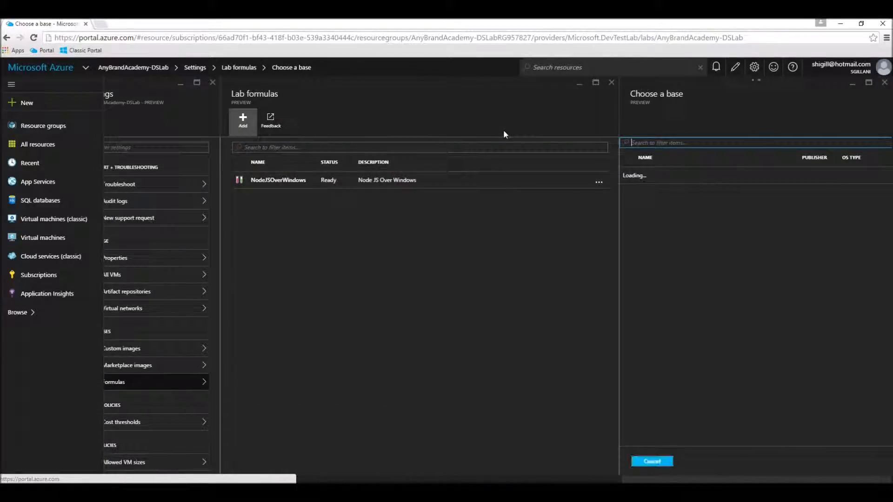
- Choose Ubuntu Server 15.10 as the base image for the new formula
{"action": "scroll", "coordinate": [789, 298], "scroll_direction": "down", "scroll_amount": 10}
{"action": "scroll", "coordinate": [790, 299], "scroll_direction": "down", "scroll_amount": 5}
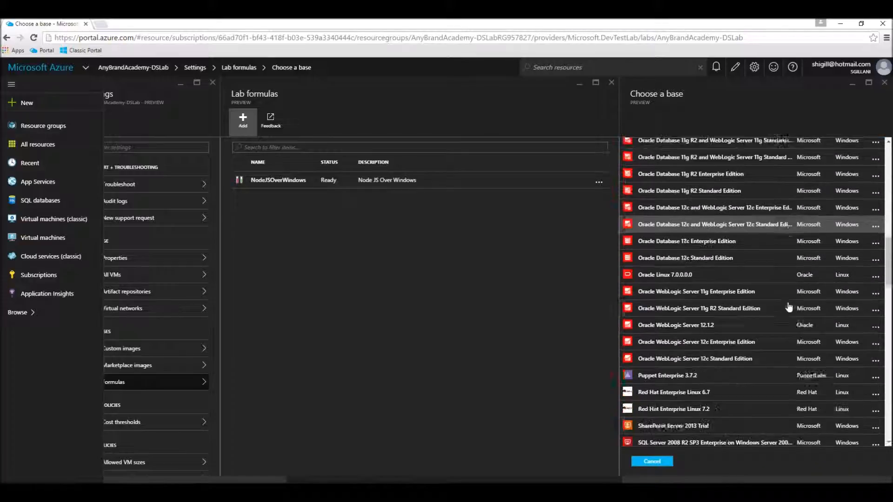
{"action": "scroll", "coordinate": [789, 307], "scroll_direction": "up", "scroll_amount": 8}
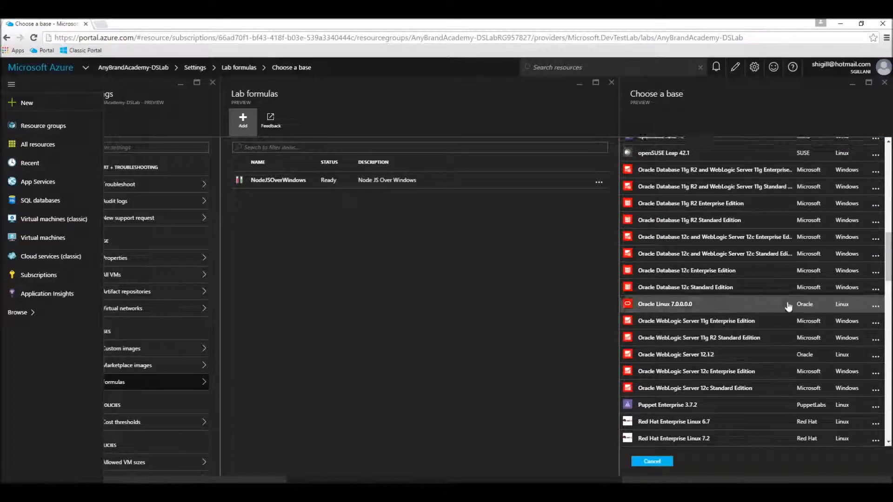
{"action": "scroll", "coordinate": [788, 306], "scroll_direction": "down", "scroll_amount": 6}
{"action": "scroll", "coordinate": [785, 302], "scroll_direction": "down", "scroll_amount": 15}
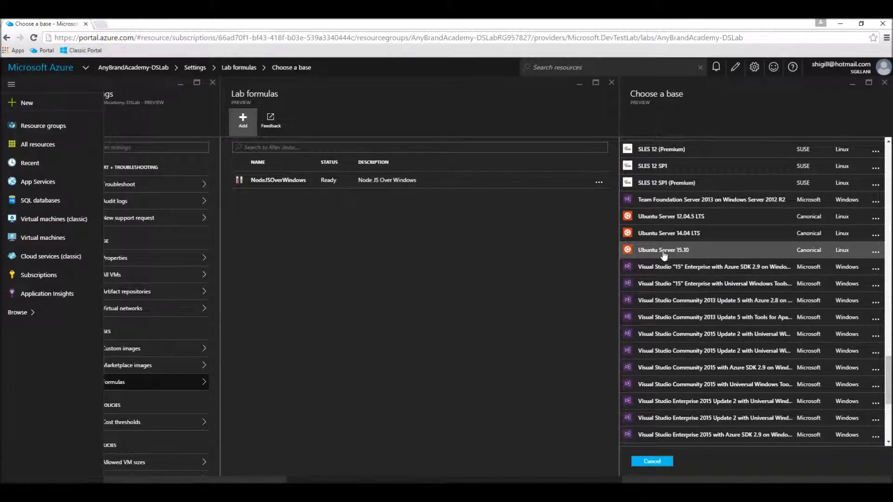
{"action": "left_click", "coordinate": [664, 252]}
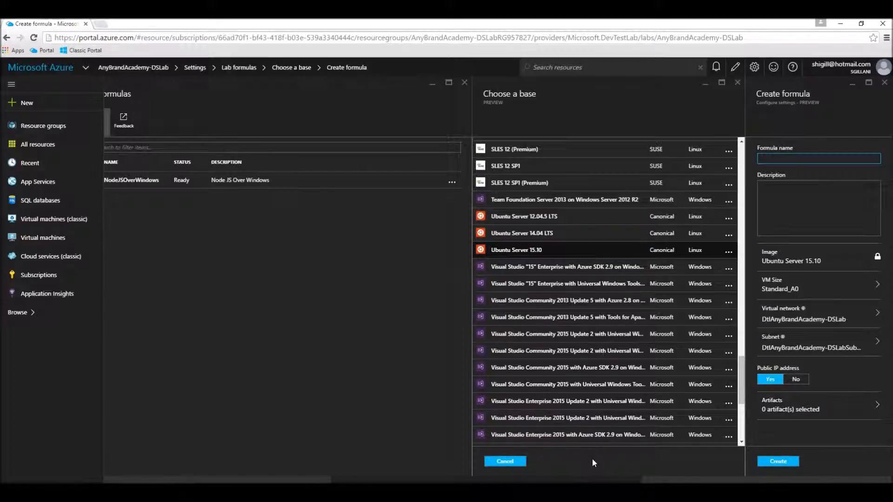
- Set the formula's VM size to Basic_A2 and bring up its artifact list
{"action": "left_click", "coordinate": [843, 295]}
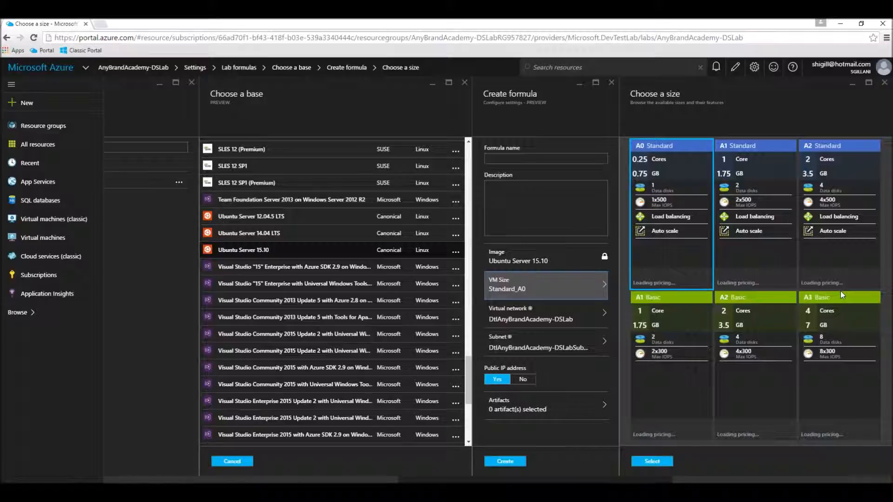
{"action": "left_click", "coordinate": [743, 407]}
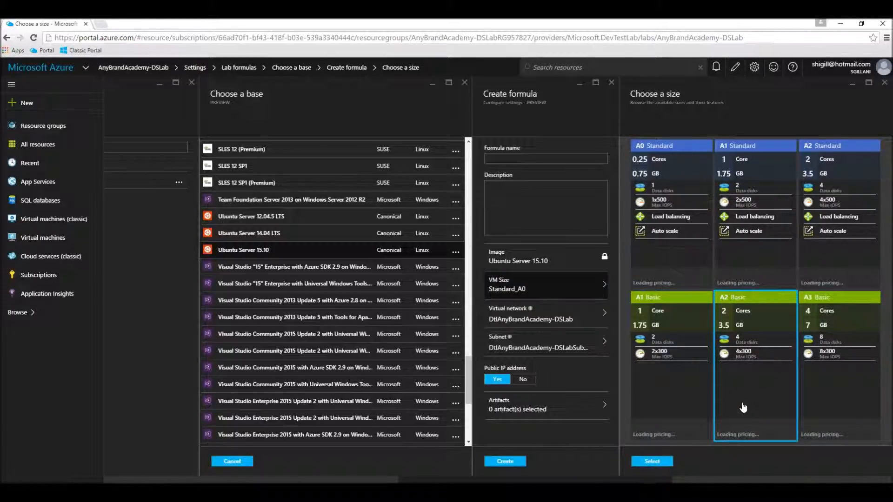
{"action": "left_click", "coordinate": [651, 462]}
{"action": "left_click", "coordinate": [557, 414]}
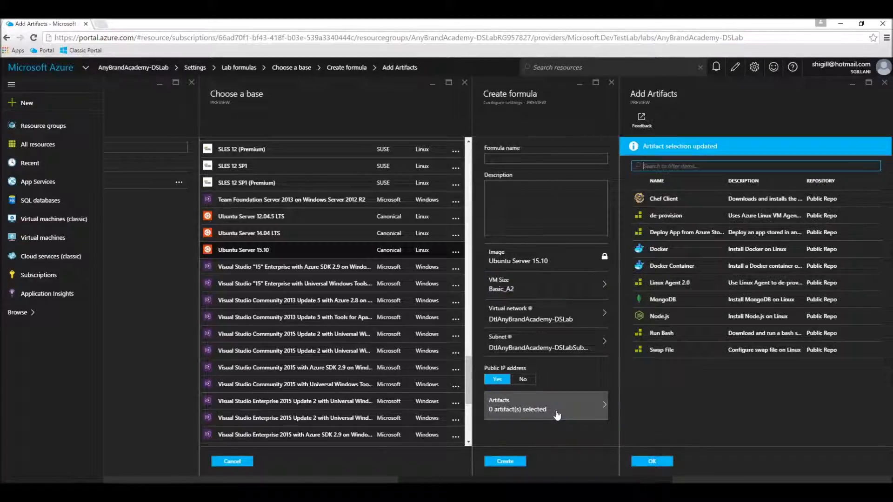
- Add the Node.js artifact to the Ubuntu formula
{"action": "left_click", "coordinate": [661, 298]}
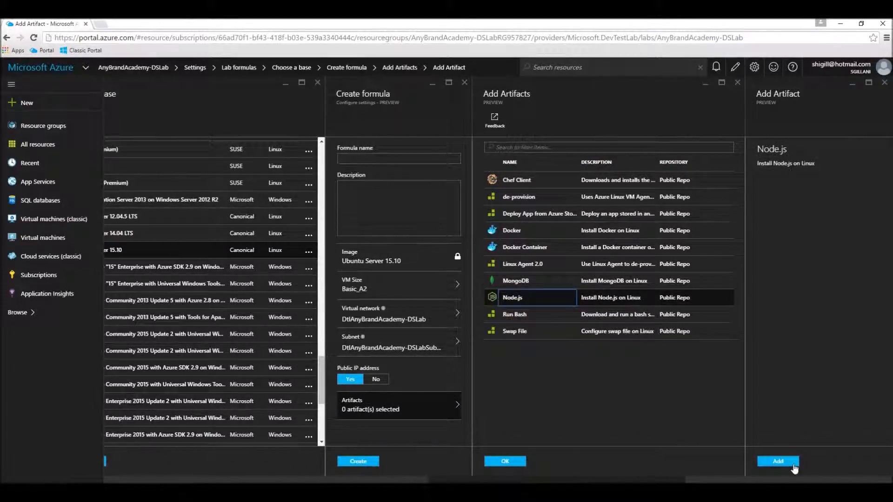
{"action": "left_click", "coordinate": [794, 465]}
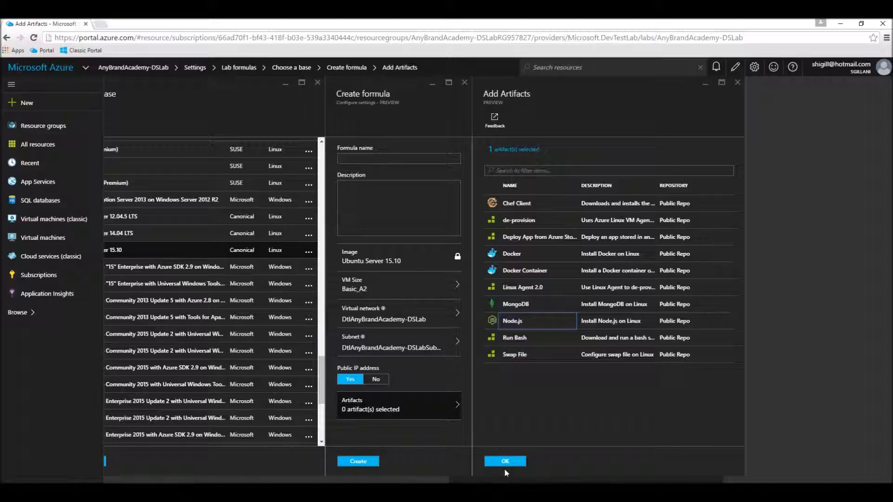
{"action": "left_click", "coordinate": [507, 463]}
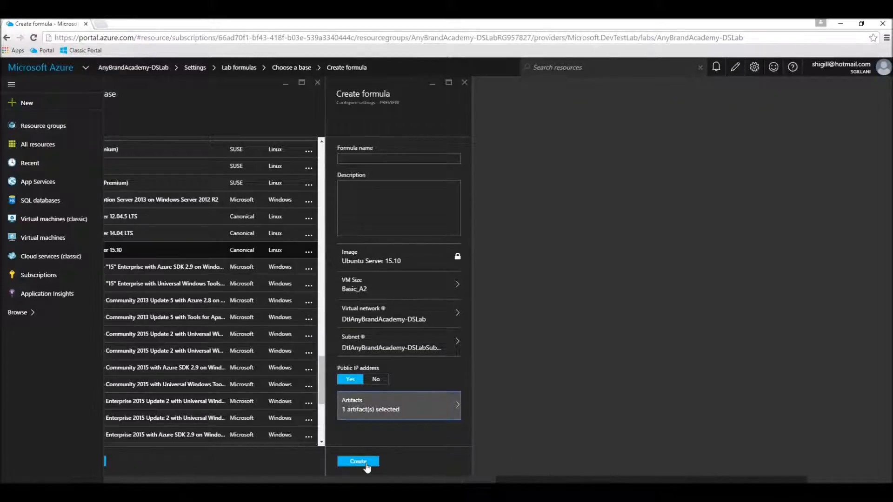
- Name the formula NodesJSOverUbuntu, copy the name into Description, and create it
{"action": "left_click", "coordinate": [355, 158]}
{"action": "type", "text": "Node"}
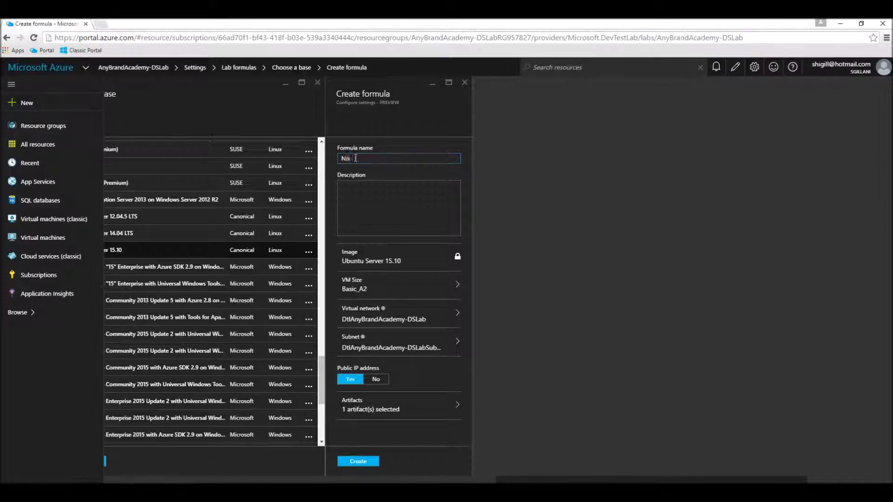
{"action": "type", "text": "JSOverUbuntu"}
{"action": "left_click_drag", "start_coordinate": [395, 157], "coordinate": [332, 161]}
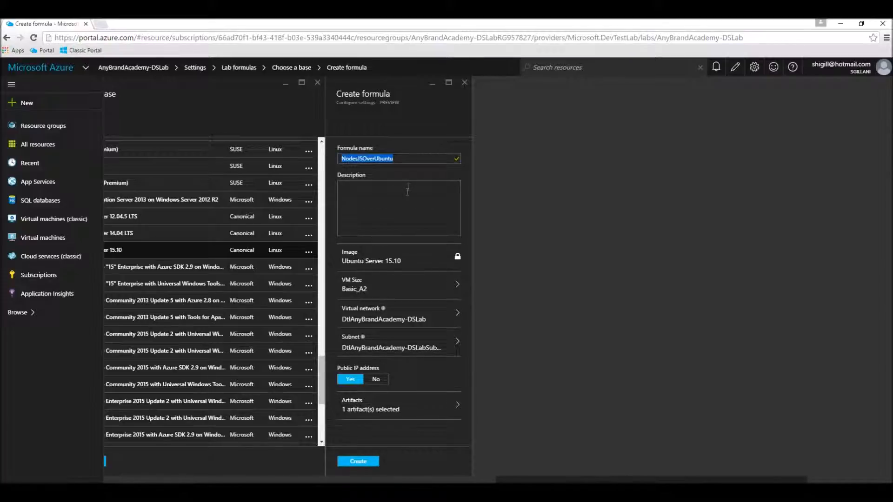
{"action": "key", "text": "ctrl+c"}
{"action": "left_click", "coordinate": [407, 191]}
{"action": "key", "text": "ctrl+v"}
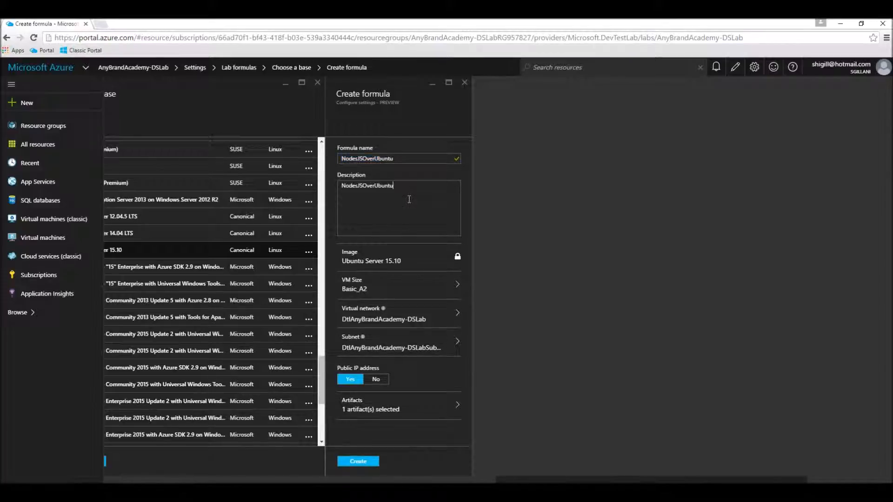
{"action": "left_click", "coordinate": [350, 462]}
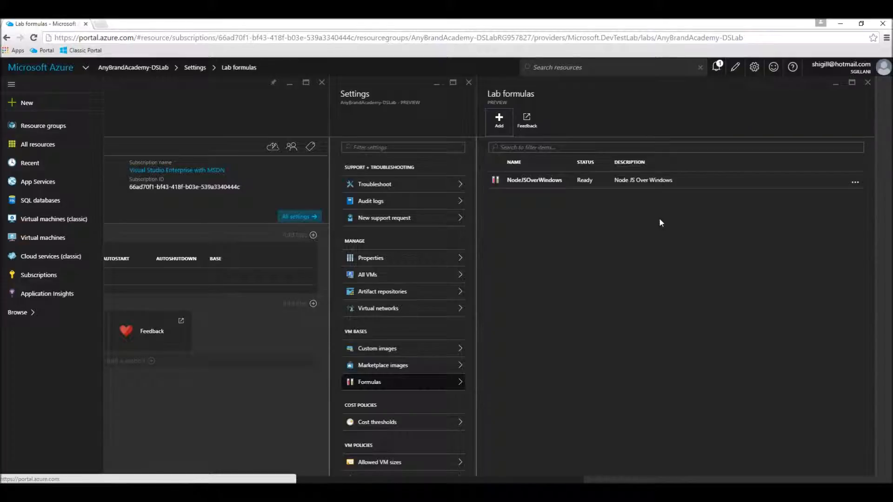
- Confirm NodesJSOverUbuntu shows Ready, then open NodeJSOverWindows's Update formula settings
{"action": "left_click", "coordinate": [717, 70]}
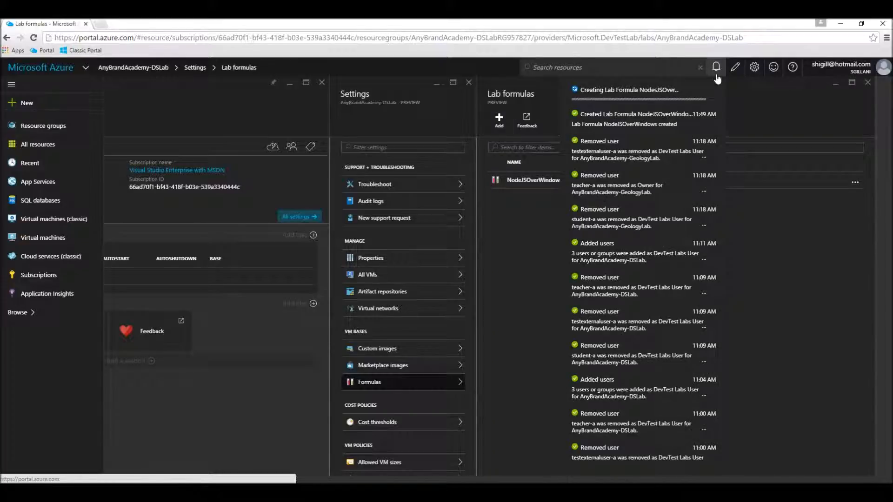
{"action": "left_click", "coordinate": [514, 274]}
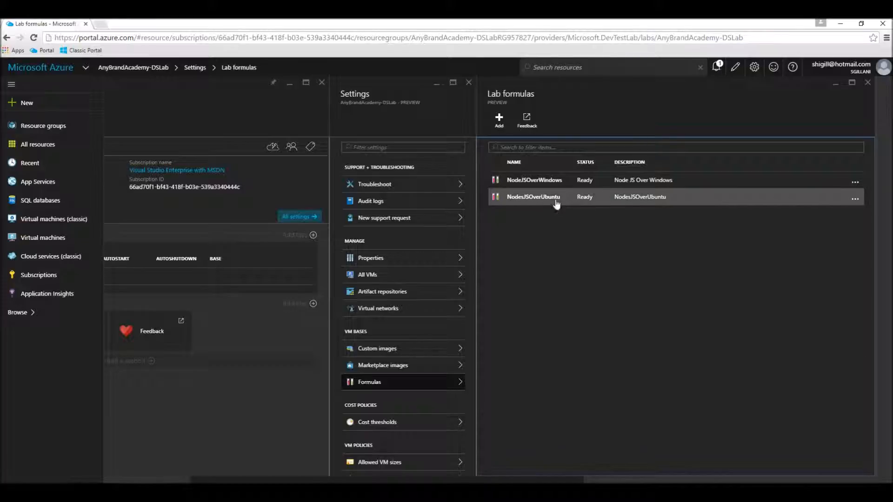
{"action": "left_click", "coordinate": [542, 189]}
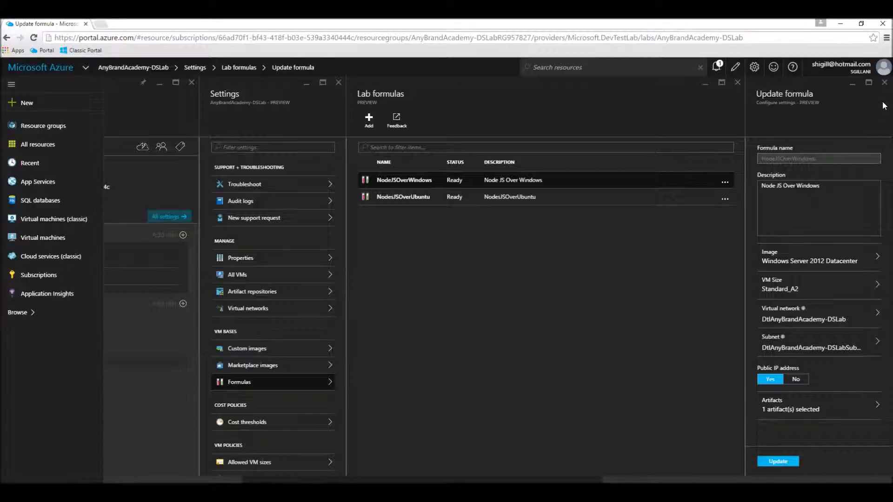
- Close the Update formula, Lab formulas and Settings blades, then start a new lab VM
{"action": "left_click", "coordinate": [885, 82]}
{"action": "left_click", "coordinate": [737, 83]}
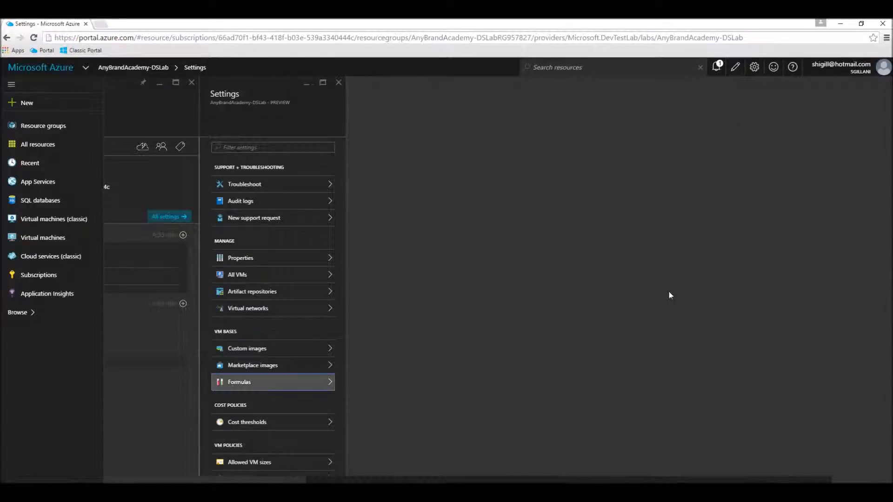
{"action": "left_click", "coordinate": [339, 83]}
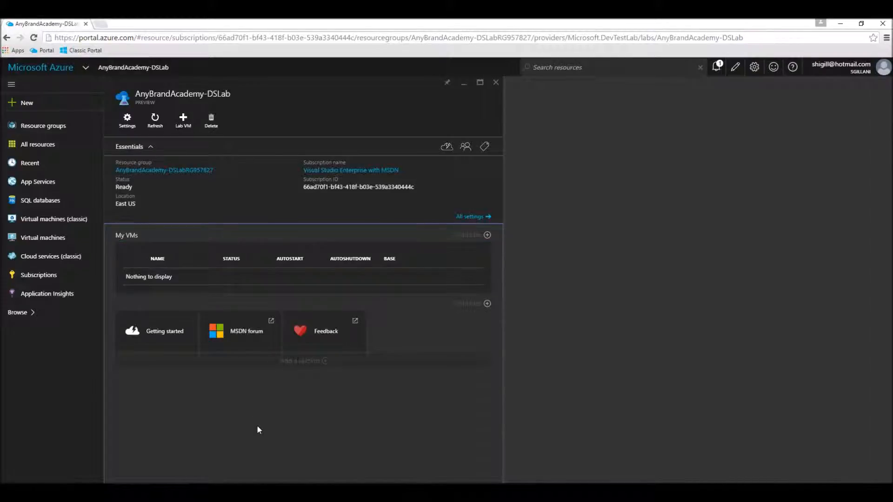
{"action": "left_click", "coordinate": [191, 124]}
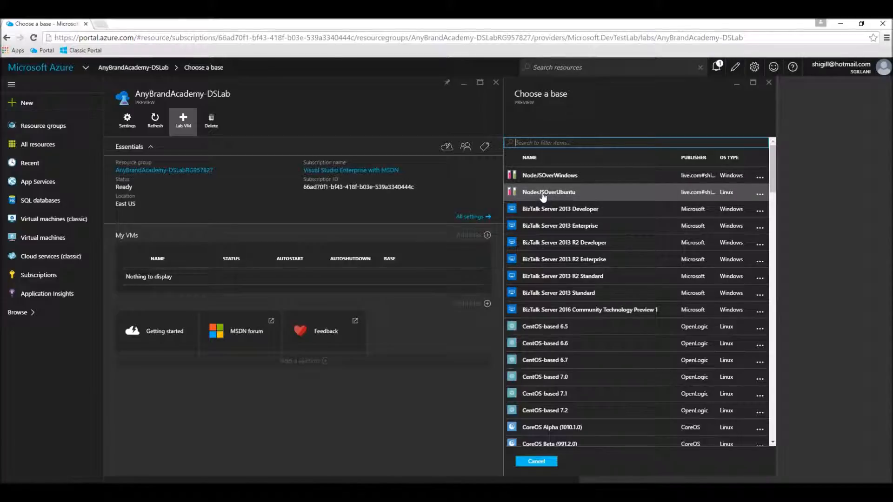
- Base the new lab VM on NodeJSOverWindows and name it wvm1
{"action": "left_click", "coordinate": [543, 177]}
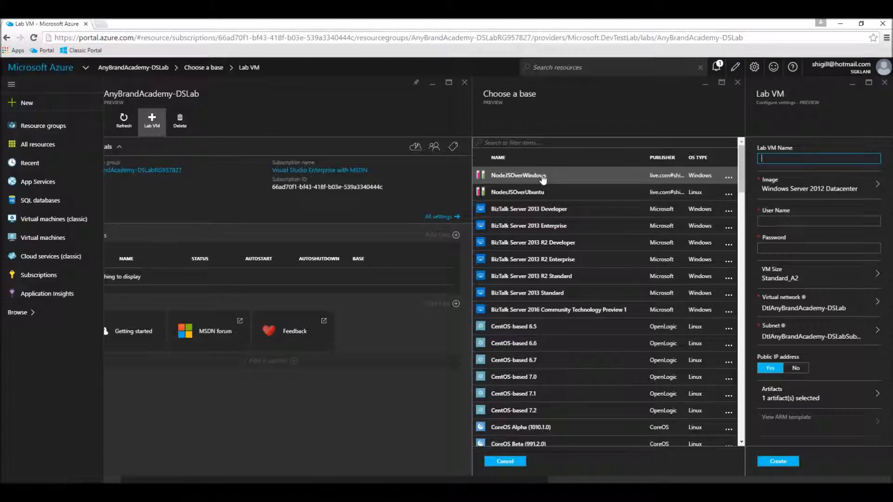
{"action": "type", "text": "wvm1"}
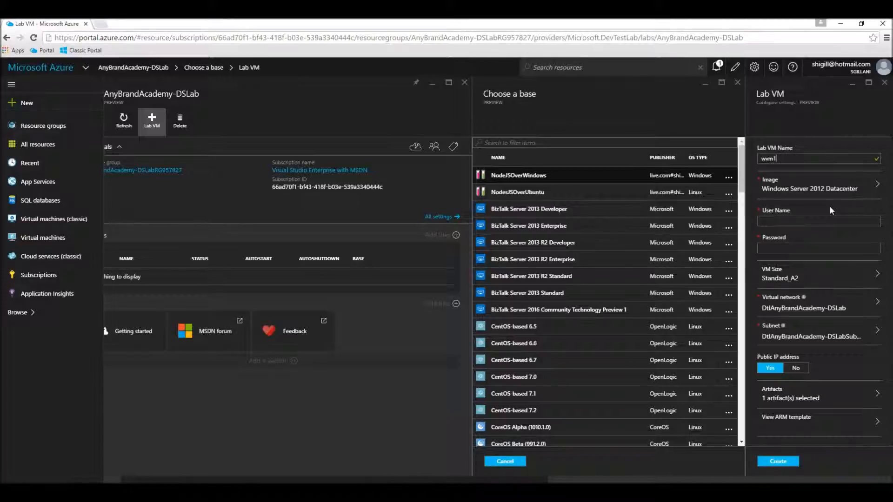
{"action": "left_click", "coordinate": [809, 190]}
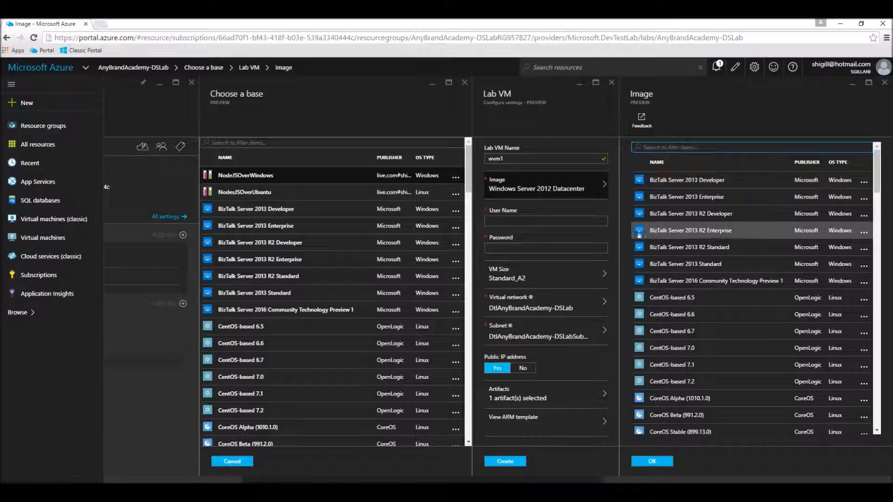
- Enter the VM's administrator user name and password
{"action": "left_click", "coordinate": [561, 219]}
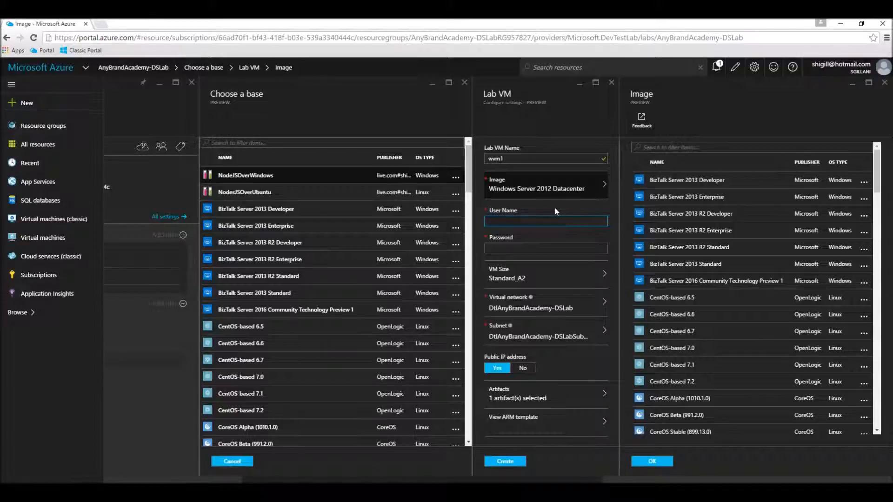
{"action": "type", "text": "userone"}
{"action": "key", "text": "Tab"}
{"action": "type", "text": "*******"}
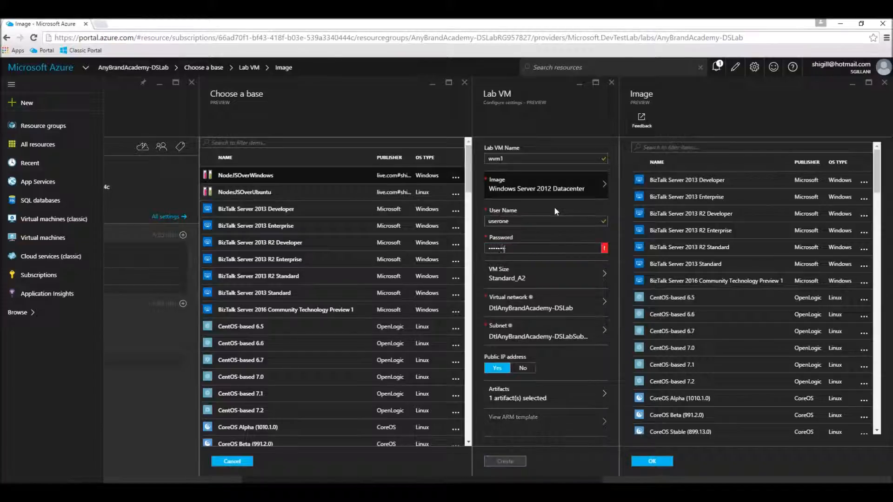
{"action": "key", "text": "BackSpace"}
{"action": "key", "text": "BackSpace"}
{"action": "key", "text": "BackSpace"}
{"action": "key", "text": "BackSpace"}
{"action": "key", "text": "BackSpace"}
{"action": "key", "text": "BackSpace"}
{"action": "type", "text": "**********"}
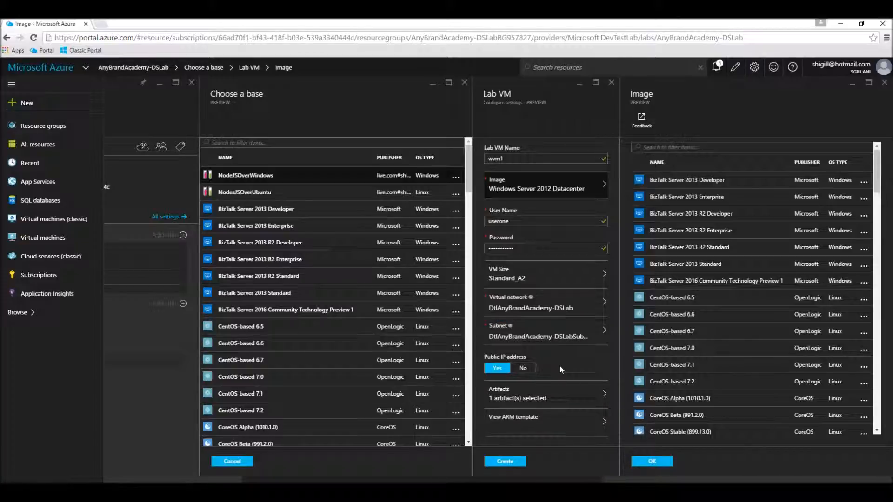
- Review wvm1's ARM template, then create the Windows Server 2012 Datacenter VM wvm1
{"action": "left_click", "coordinate": [536, 426]}
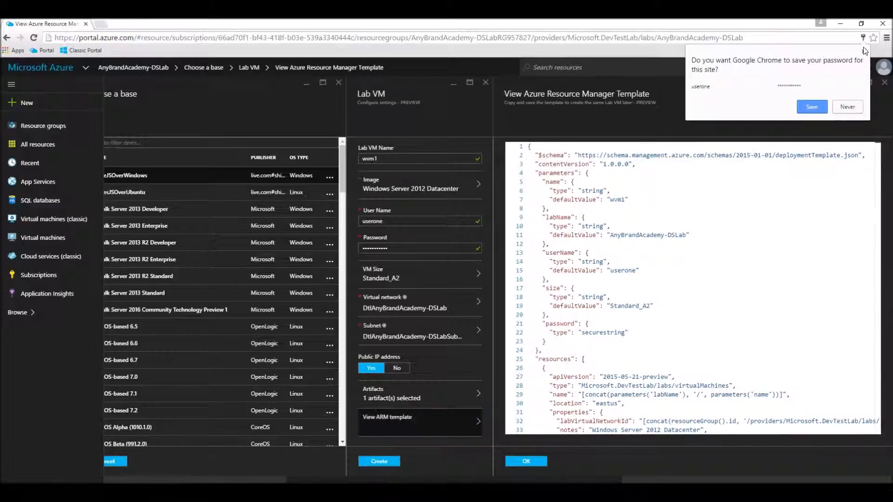
{"action": "left_click", "coordinate": [864, 51]}
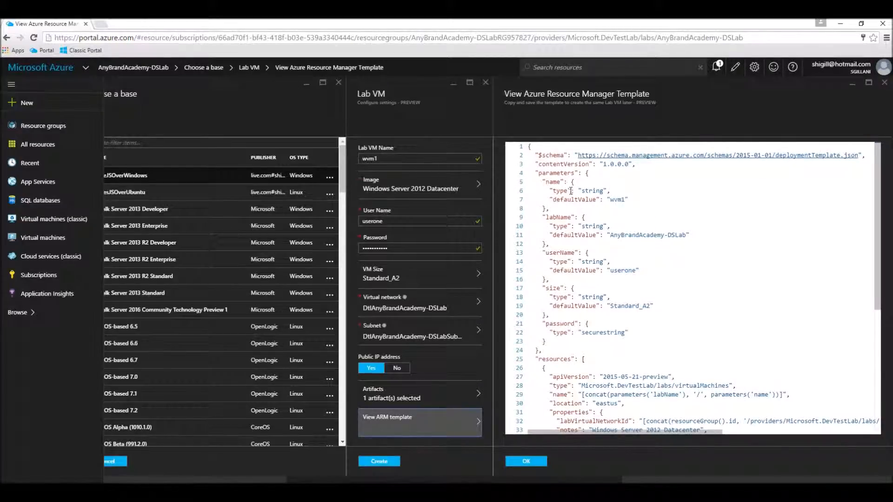
{"action": "scroll", "coordinate": [572, 191], "scroll_direction": "down", "scroll_amount": 8}
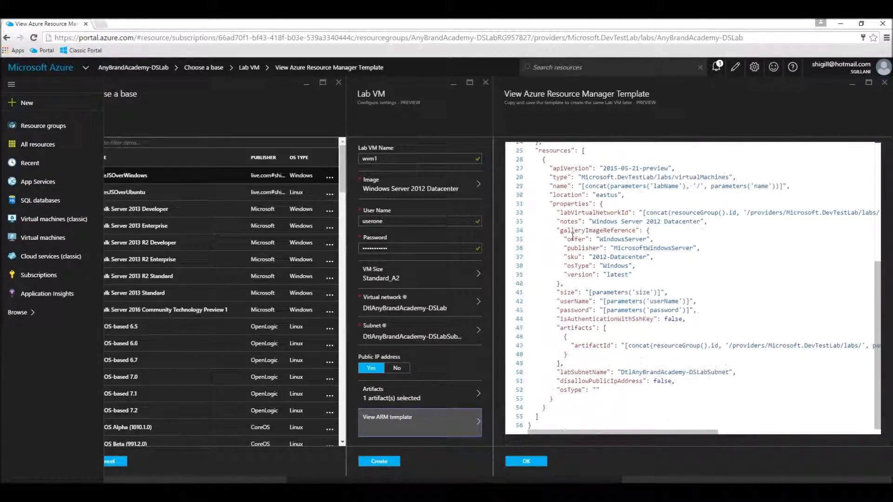
{"action": "scroll", "coordinate": [572, 235], "scroll_direction": "up", "scroll_amount": 8}
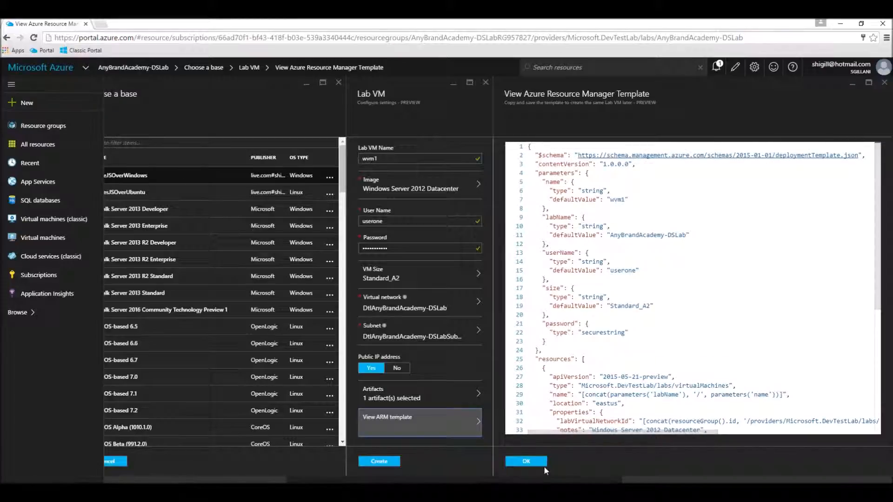
{"action": "left_click", "coordinate": [527, 462]}
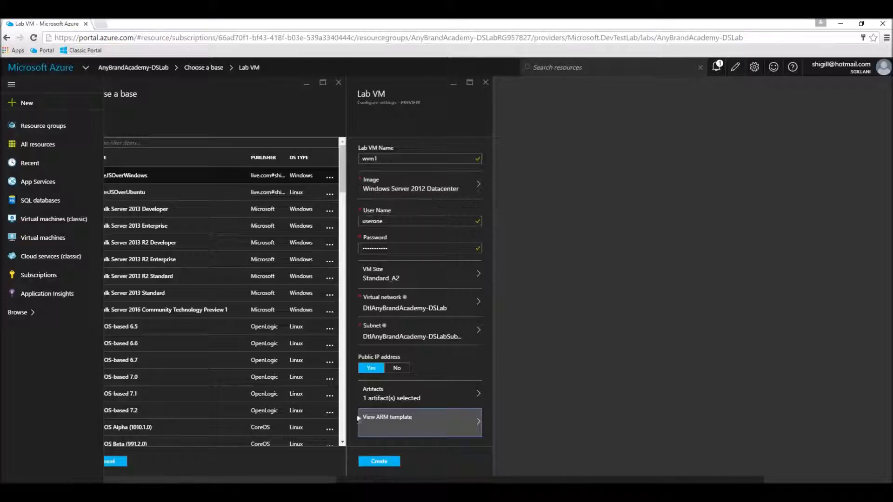
{"action": "left_click", "coordinate": [384, 463]}
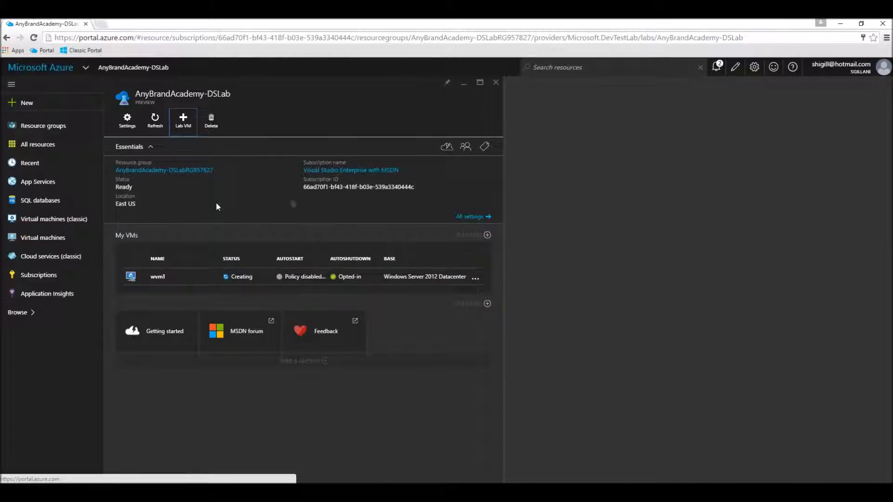
- Start a new lab VM based on NodesJSOverUbuntu and name it uvm1
{"action": "left_click", "coordinate": [194, 126]}
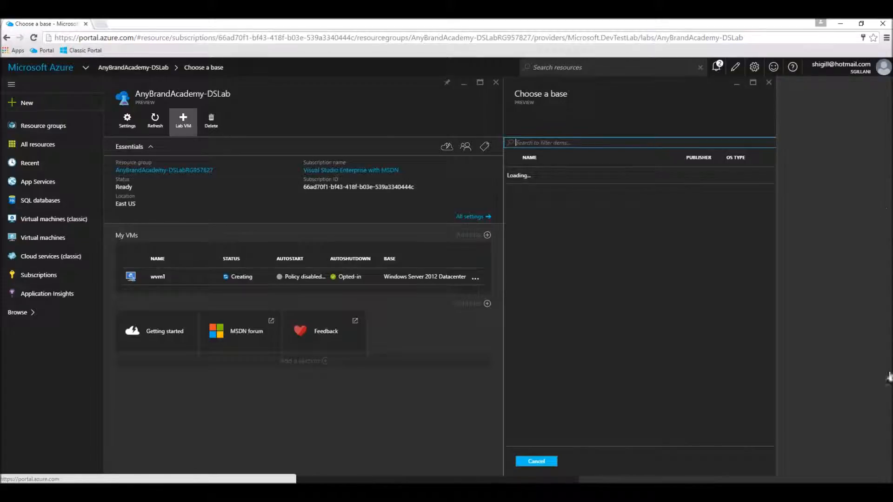
{"action": "left_click", "coordinate": [563, 192]}
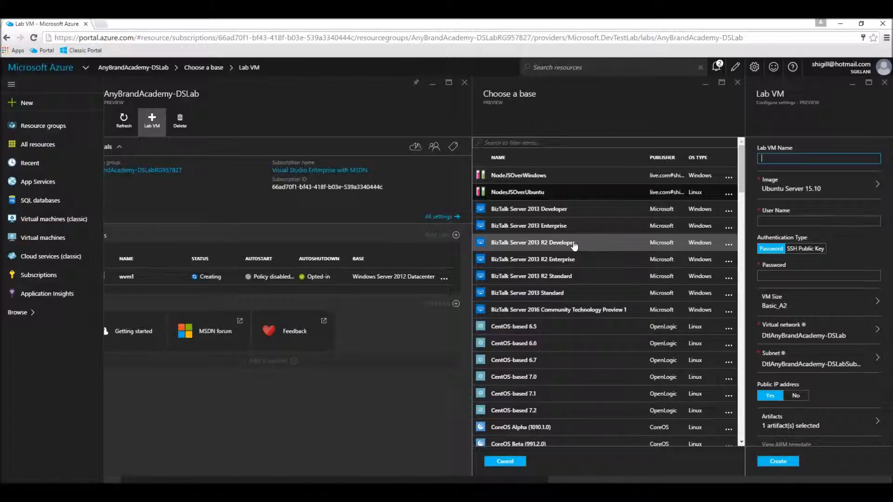
{"action": "type", "text": "uvm1"}
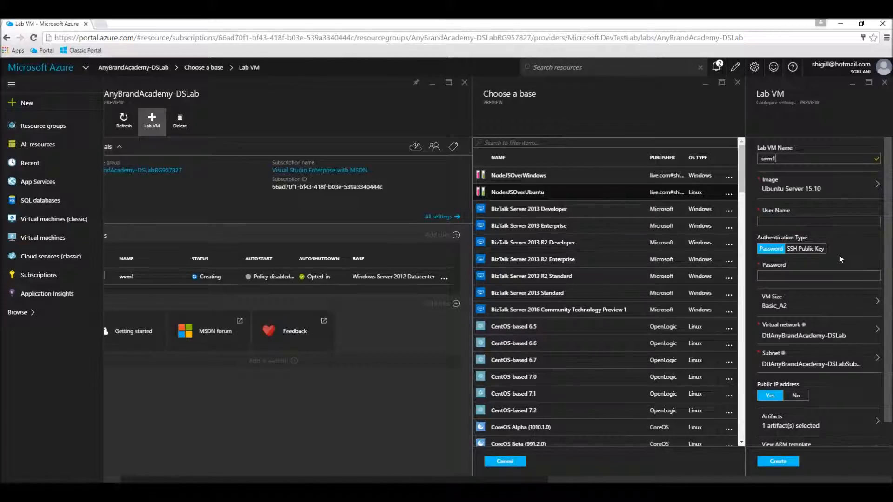
- Enter the VM's login user name and password, then create uvm1
{"action": "left_click", "coordinate": [807, 224]}
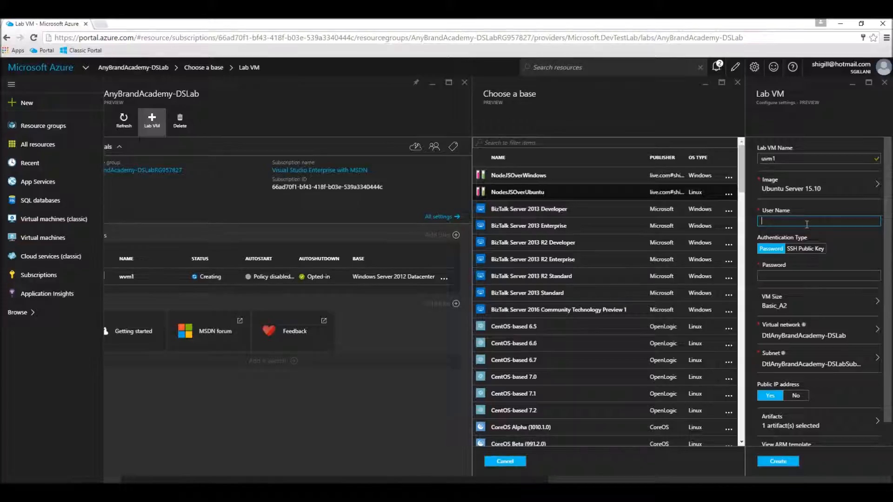
{"action": "type", "text": "userone"}
{"action": "key", "text": "Tab"}
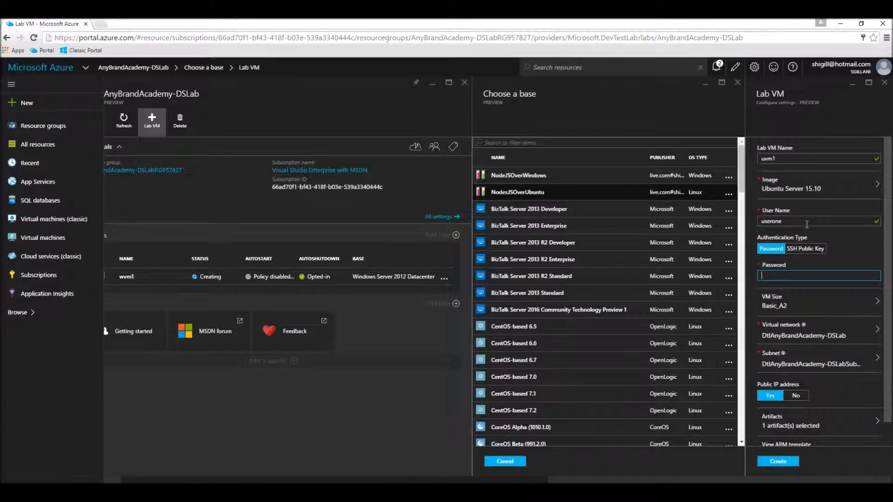
{"action": "type", "text": "••••••"}
{"action": "key", "text": "BackSpace"}
{"action": "key", "text": "BackSpace"}
{"action": "key", "text": "BackSpace"}
{"action": "key", "text": "BackSpace"}
{"action": "key", "text": "BackSpace"}
{"action": "type", "text": "••••••••"}
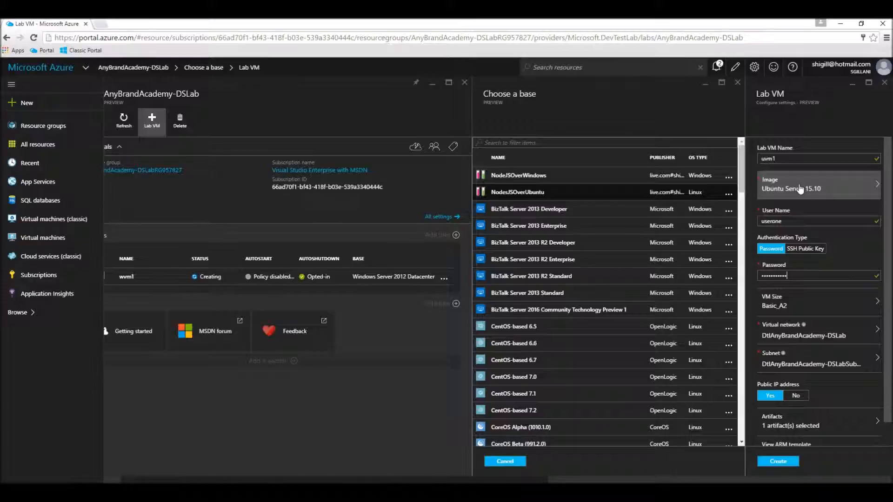
{"action": "left_click", "coordinate": [796, 467]}
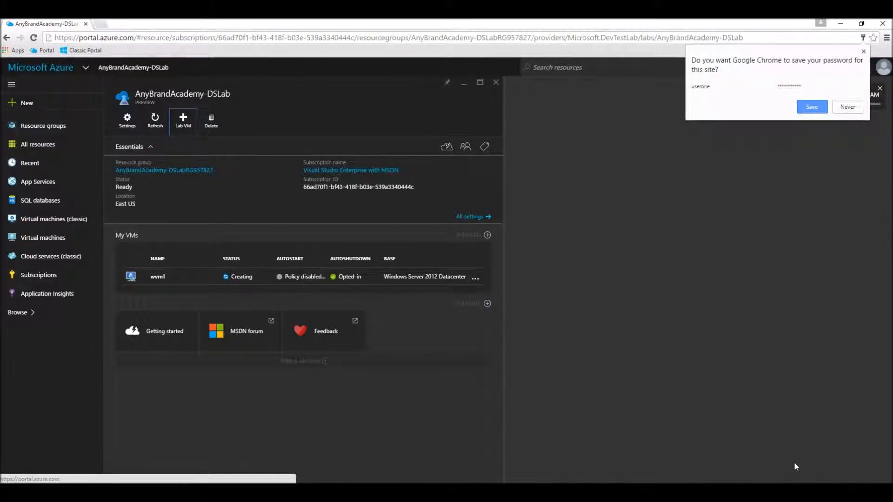
- Open uvm1's public IP details and copy the address 13.82.26.109
{"action": "left_click", "coordinate": [864, 52]}
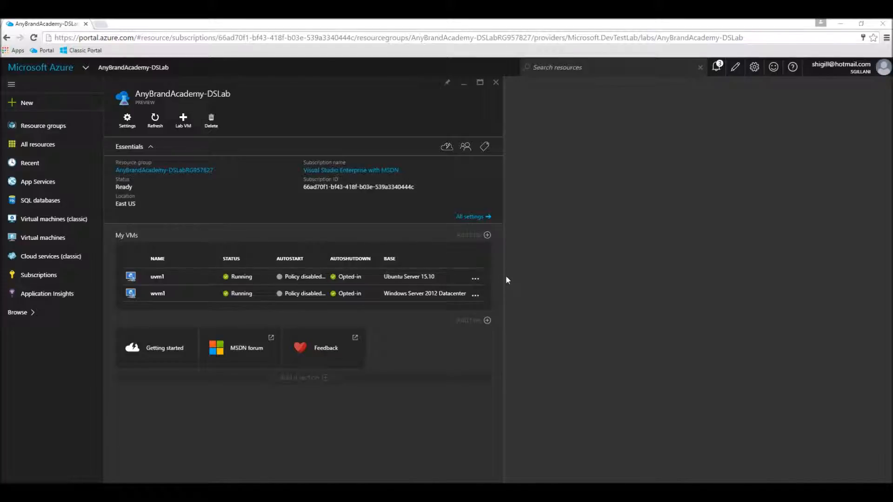
{"action": "left_click", "coordinate": [164, 278]}
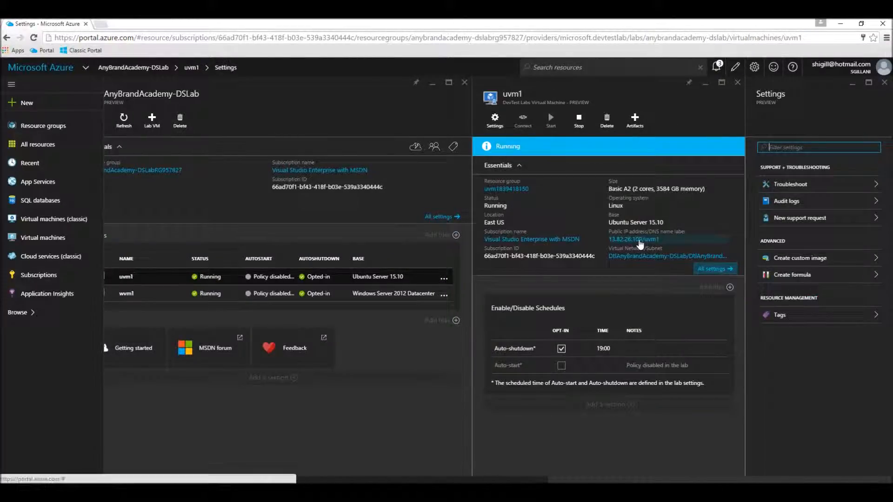
{"action": "left_click", "coordinate": [638, 240]}
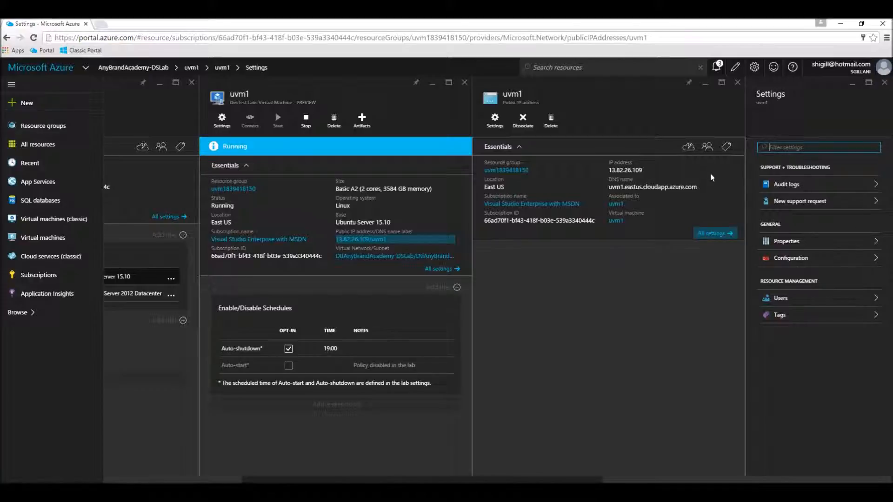
{"action": "left_click", "coordinate": [725, 174]}
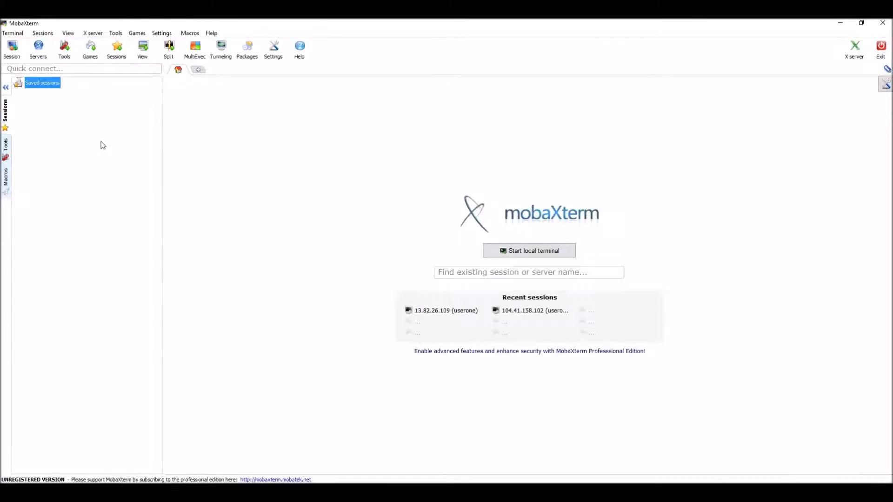
- Create an SSH session to remote host 13.82.26.109 with the lab user name specified
{"action": "right_click", "coordinate": [41, 83]}
{"action": "left_click", "coordinate": [57, 89]}
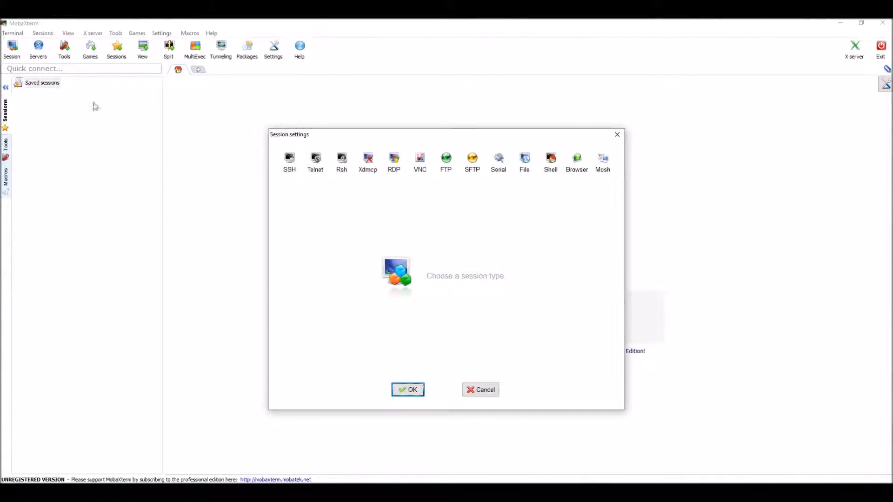
{"action": "left_click", "coordinate": [292, 164]}
{"action": "left_click", "coordinate": [388, 218]}
{"action": "key", "text": "ctrl+v"}
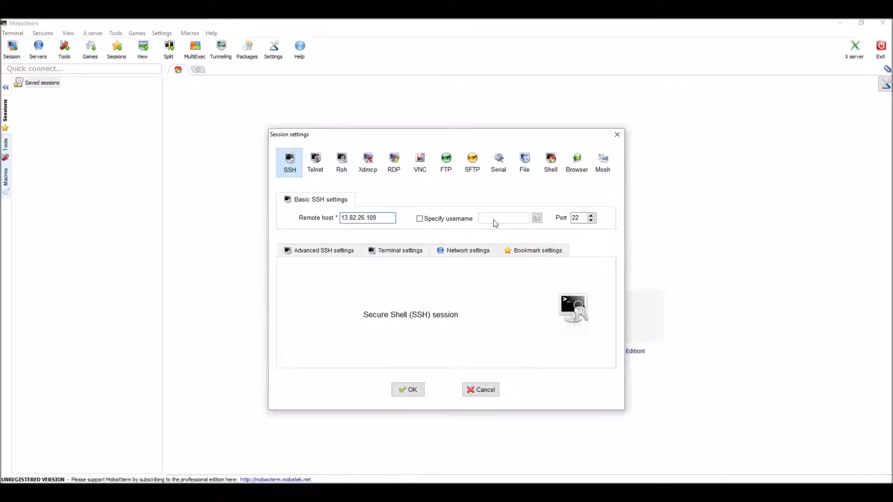
{"action": "left_click", "coordinate": [420, 219]}
{"action": "type", "text": "userone"}
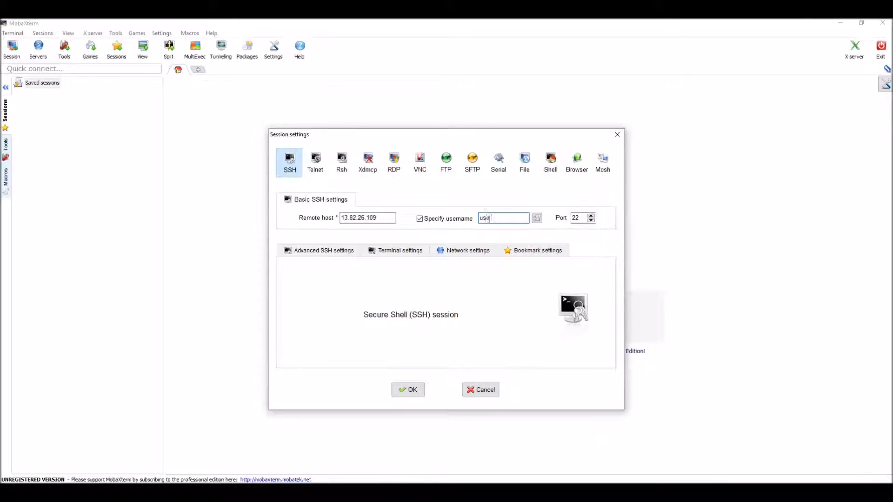
{"action": "left_click", "coordinate": [414, 392]}
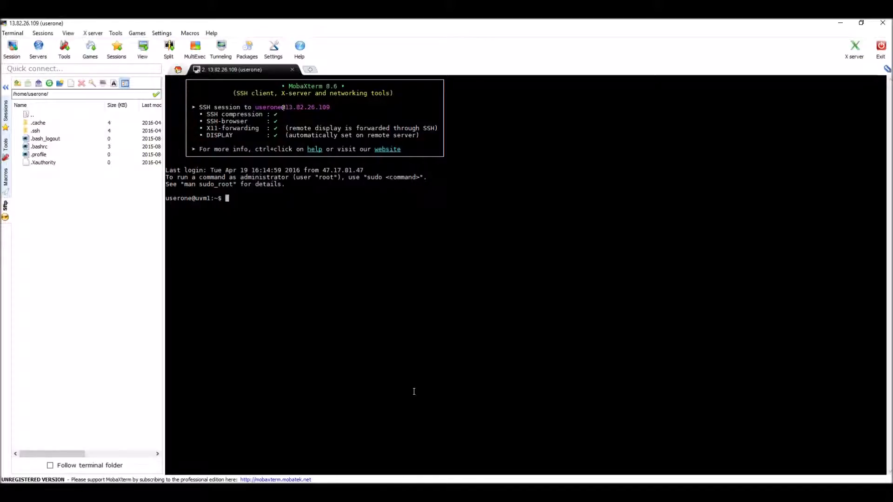
- Check the installed Node version with node --version (v0.12.13)
{"action": "type", "text": "node --version"}
{"action": "key", "text": "Return"}
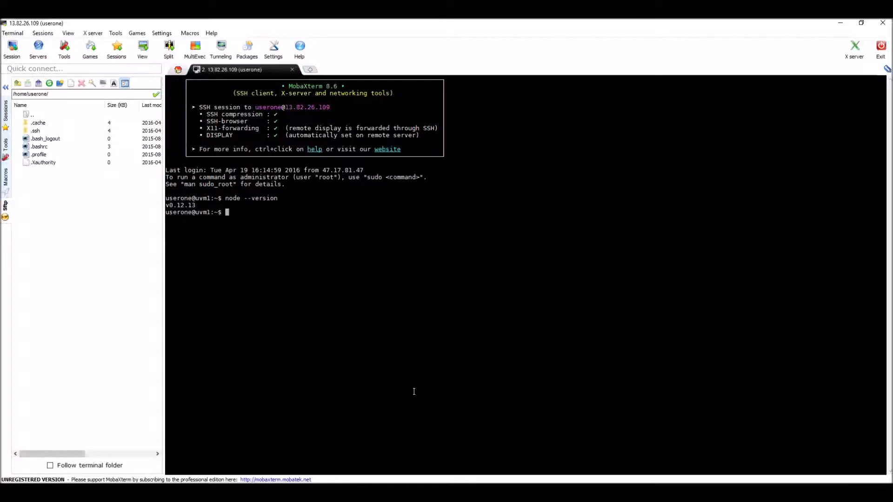
{"action": "left_click", "coordinate": [262, 492]}
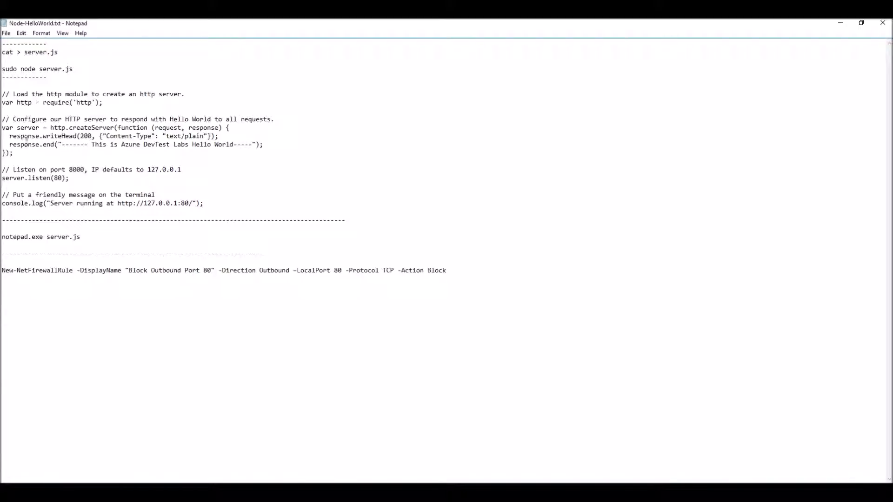
- Begin server.js with cat > server.js and copy the Hello World server code from the notes
{"action": "key", "text": "alt+Tab"}
{"action": "type", "text": "cat"}
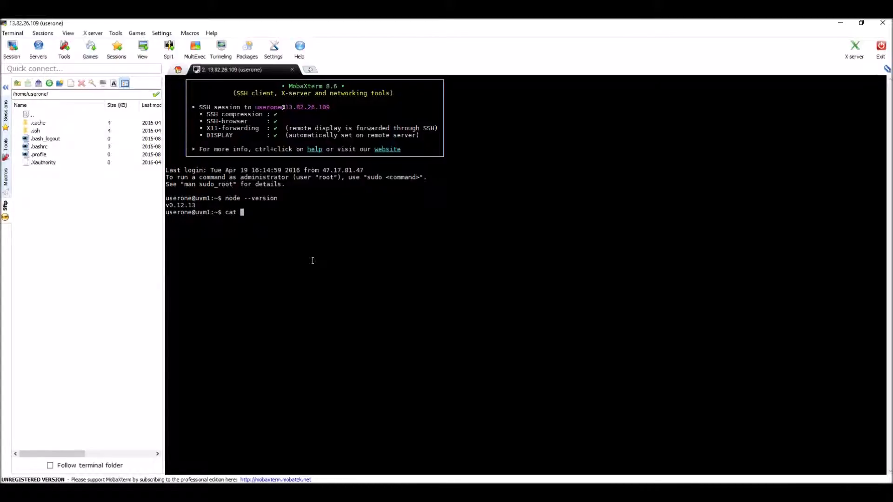
{"action": "type", "text": " > server.js"}
{"action": "key", "text": "Return"}
{"action": "key", "text": "alt+Tab"}
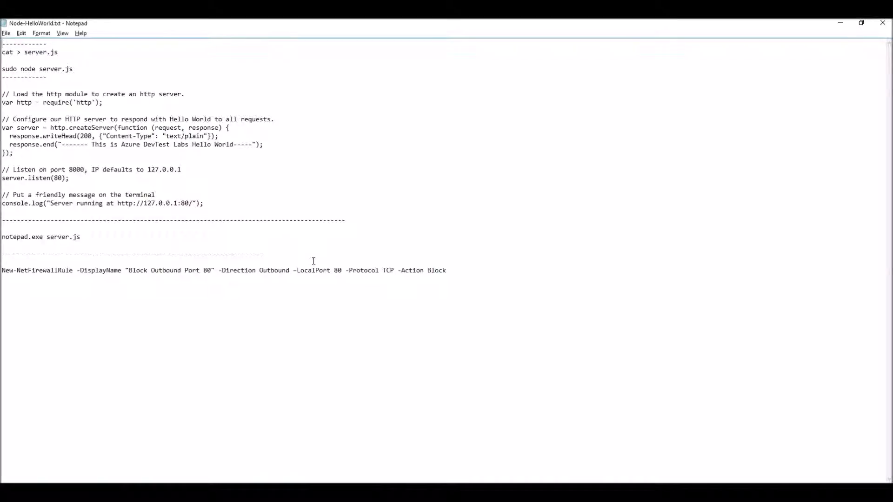
{"action": "left_click_drag", "start_coordinate": [2, 94], "coordinate": [207, 204]}
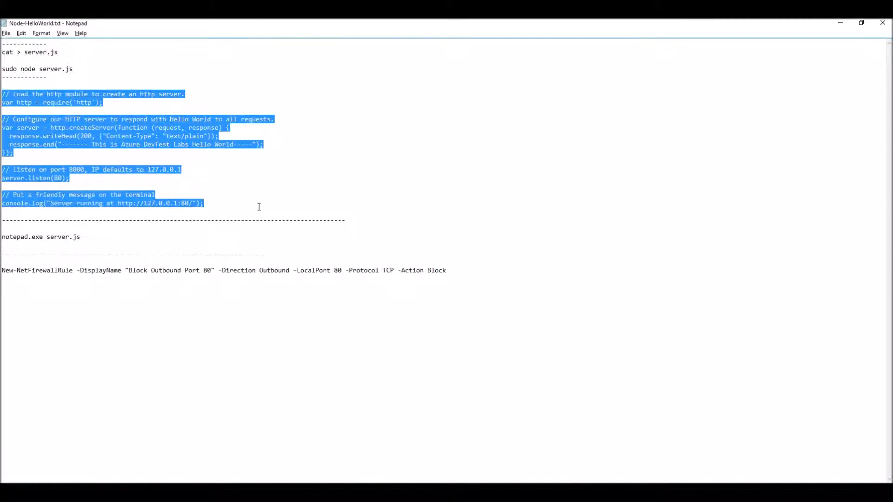
{"action": "key", "text": "alt+Tab"}
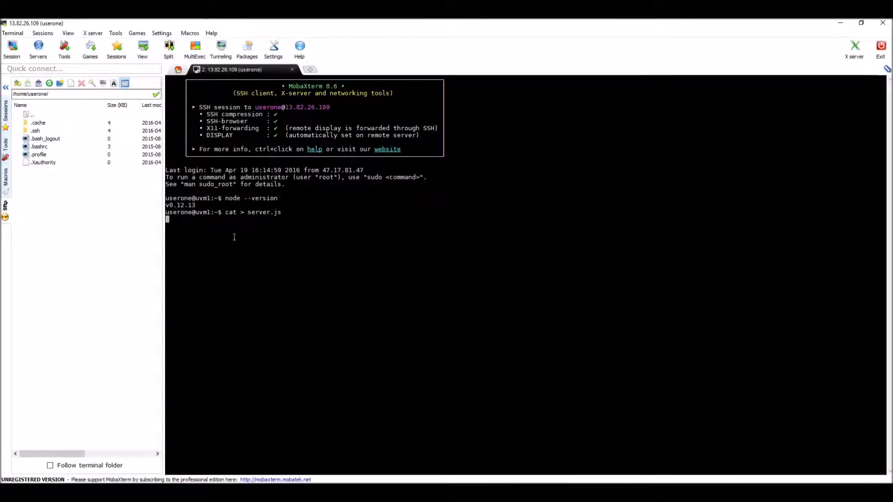
- Paste the Hello World code into server.js and save it with Ctrl+D
{"action": "right_click", "coordinate": [222, 226]}
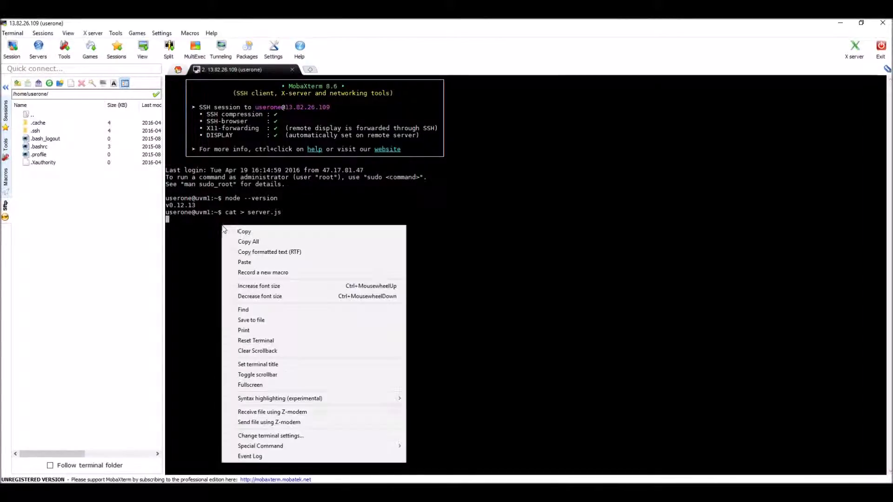
{"action": "left_click", "coordinate": [250, 261]}
{"action": "key", "text": "Return"}
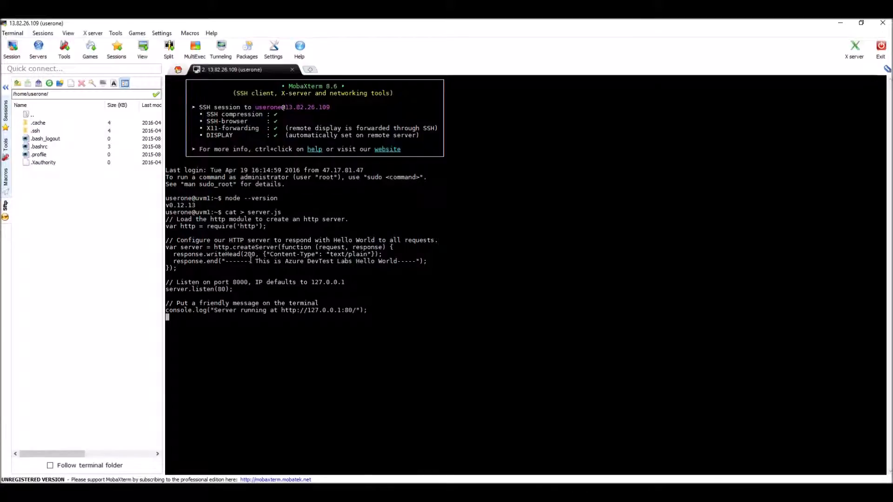
{"action": "key", "text": "ctrl+d"}
- Run node server.js, then rerun it with sudo after the port 80 permission error
{"action": "type", "text": "node server.js"}
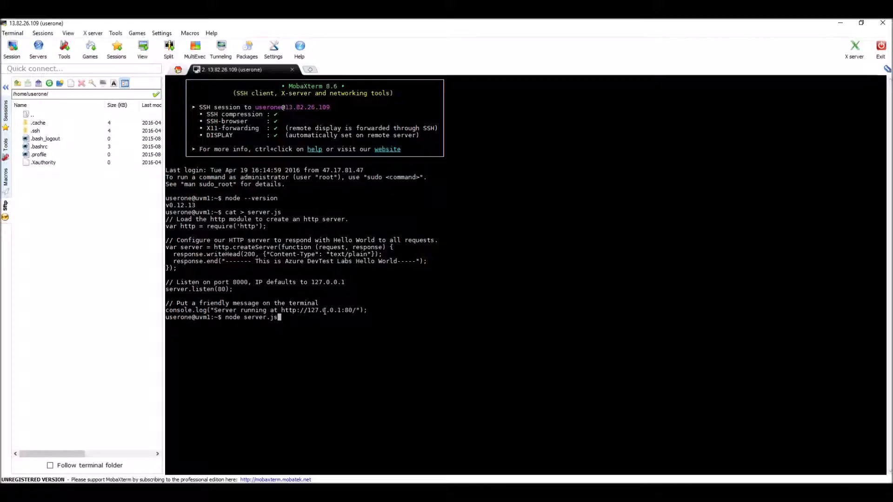
{"action": "key", "text": "Return"}
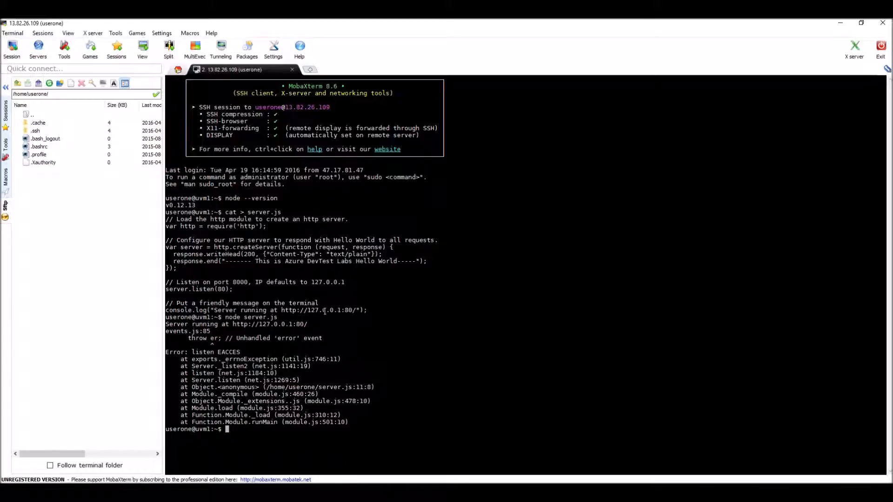
{"action": "type", "text": "sudo node server.js"}
{"action": "key", "text": "Return"}
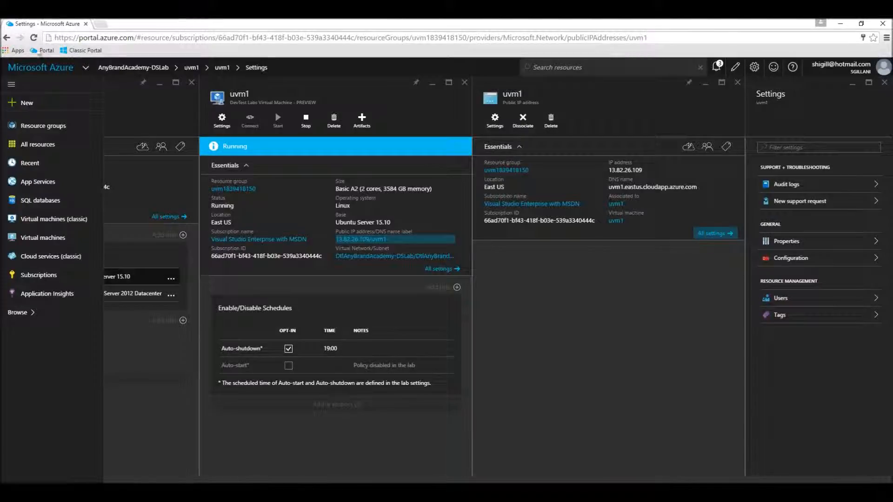
- Load the VM's web page at 13.82.26.109 in a new browser tab
{"action": "left_click", "coordinate": [100, 24]}
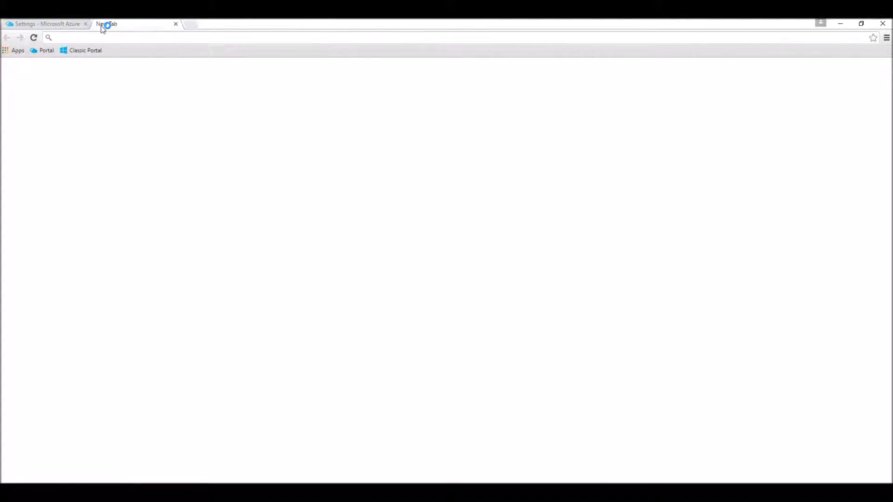
{"action": "type", "text": "// Load the http module to create an http server. var http = require('http'); // Configure our HTTP server to respond with Hello World to all requests. var server = http.createServer(function (request, response) { response.writeHead(200, {\"Content-Type\": \"text/plain\"}); response.end(\"------- This is Azure DevTest Labs Hello World-----\"); }); // Listen on port 8000, IP defaults to 127.0.0.1 server.listen(80); // Put a friendly message on the terminal console.log(\"Server running at http://127.0.0.1:80/\");"}
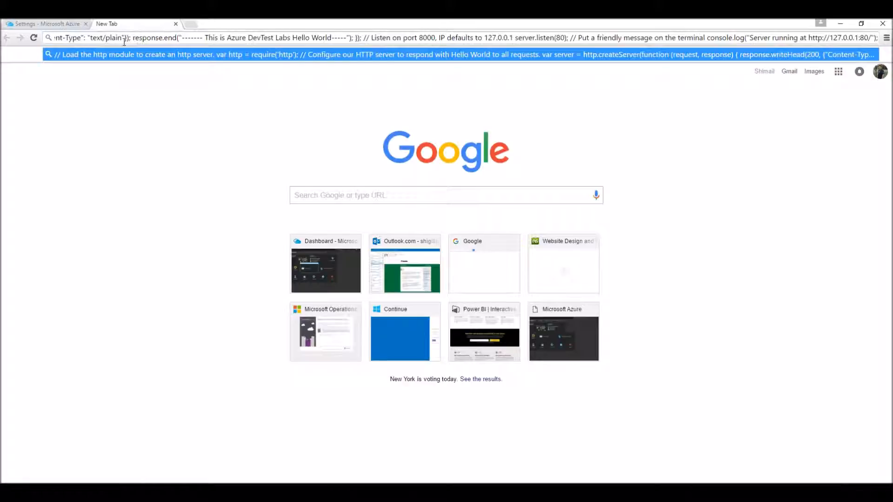
{"action": "key", "text": "Escape"}
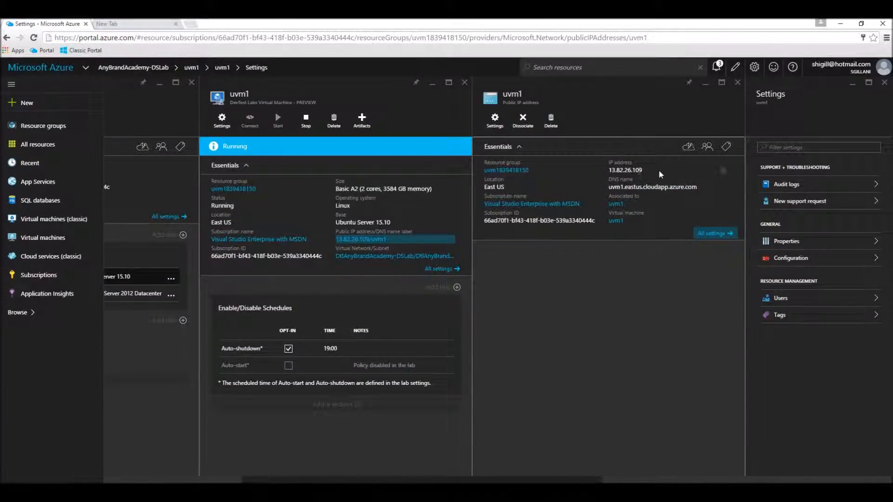
{"action": "left_click", "coordinate": [724, 171]}
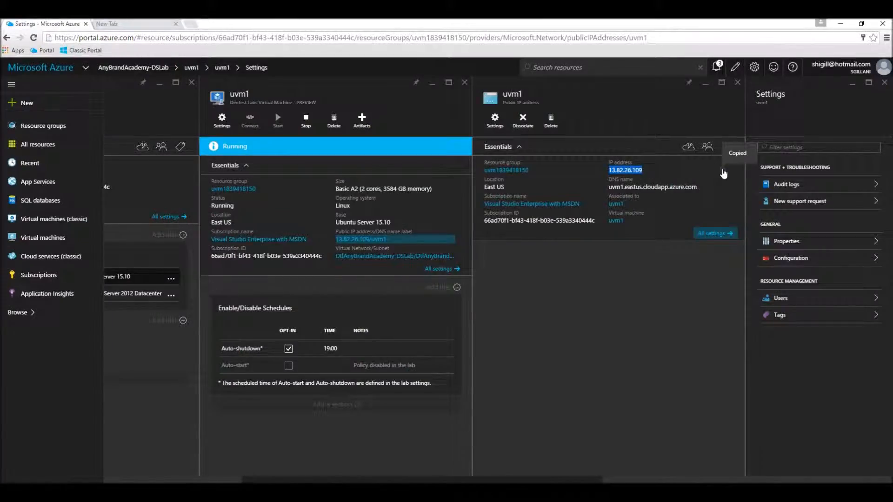
{"action": "left_click", "coordinate": [117, 24]}
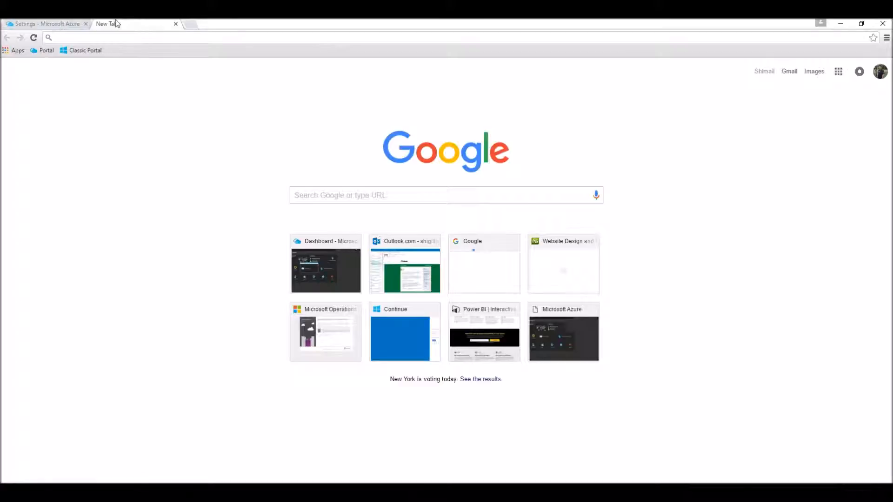
{"action": "key", "text": "ctrl+v"}
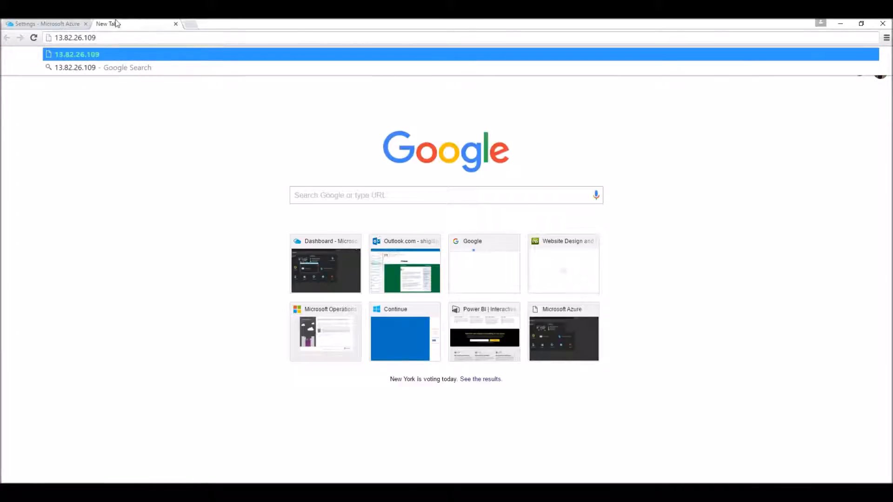
{"action": "key", "text": "Return"}
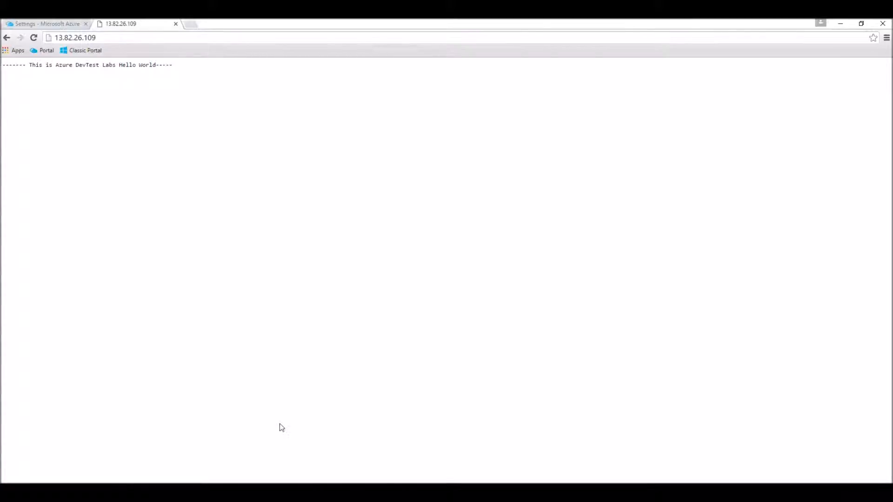
- Check the Hello World response text against the local notes, then return to the Azure portal tab
{"action": "key", "text": "alt+Tab"}
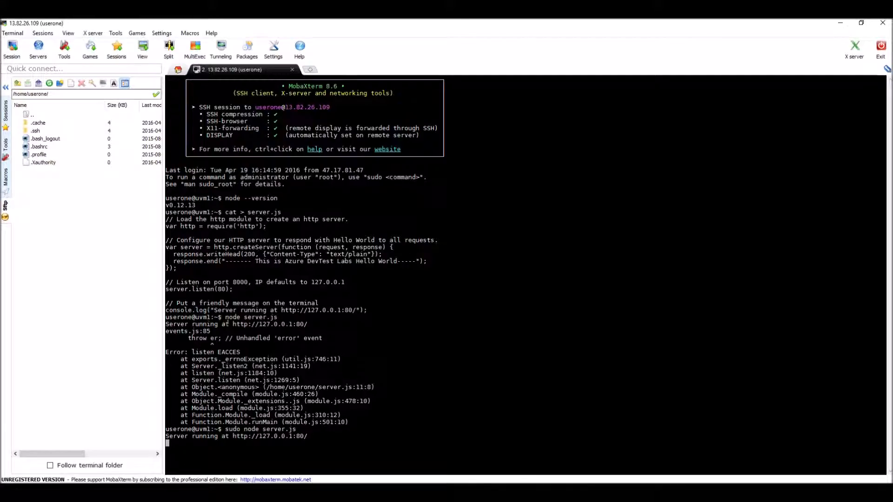
{"action": "key", "text": "alt+Tab"}
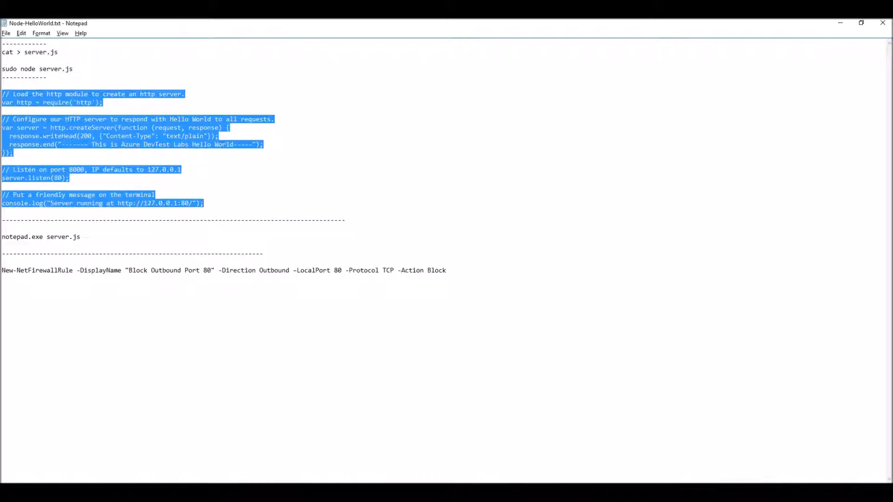
{"action": "left_click", "coordinate": [61, 145]}
{"action": "left_click_drag", "start_coordinate": [62, 145], "coordinate": [256, 145]}
{"action": "left_click", "coordinate": [308, 209]}
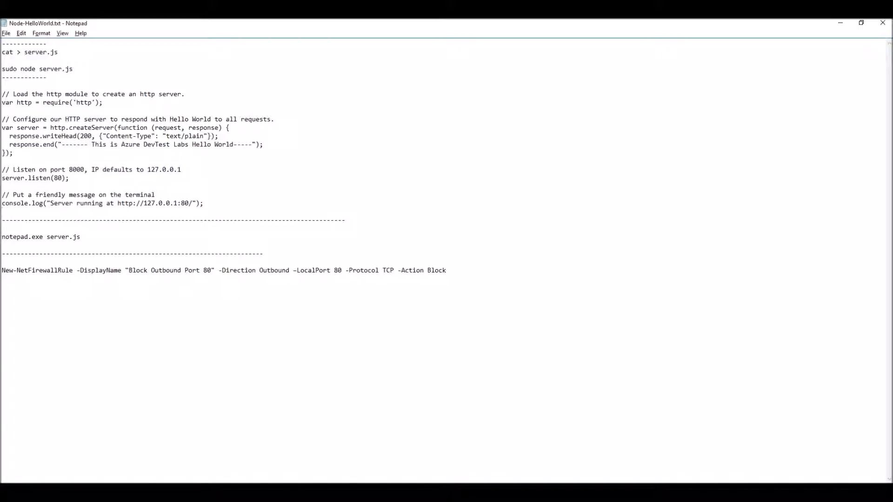
{"action": "key", "text": "alt+Tab"}
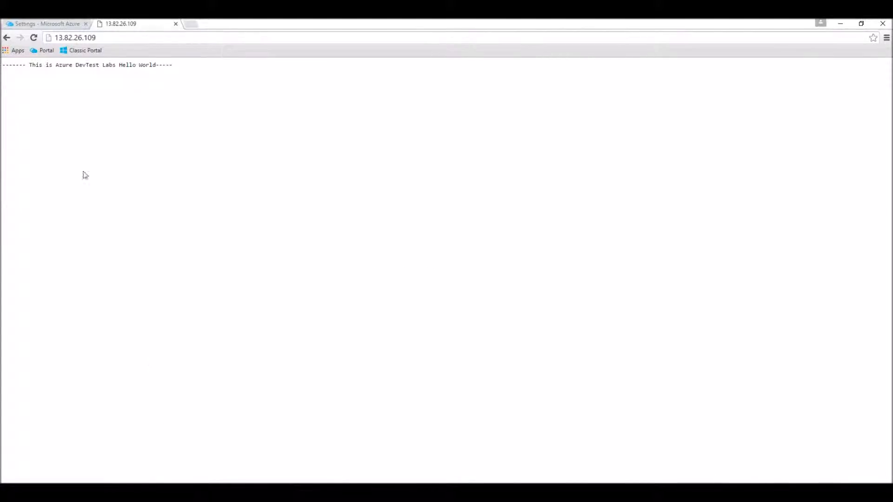
{"action": "left_click", "coordinate": [35, 23]}
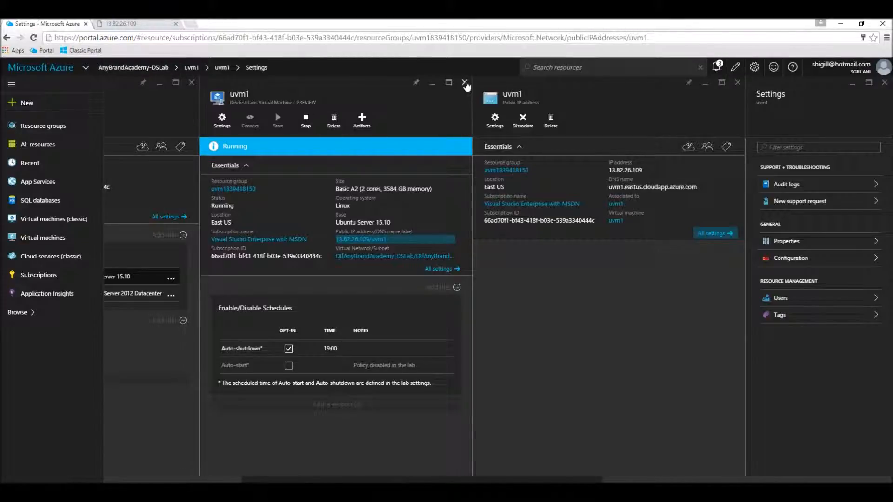
- Close uvm1's details, open the Windows VM wvm1, and try Connect
{"action": "left_click", "coordinate": [465, 83]}
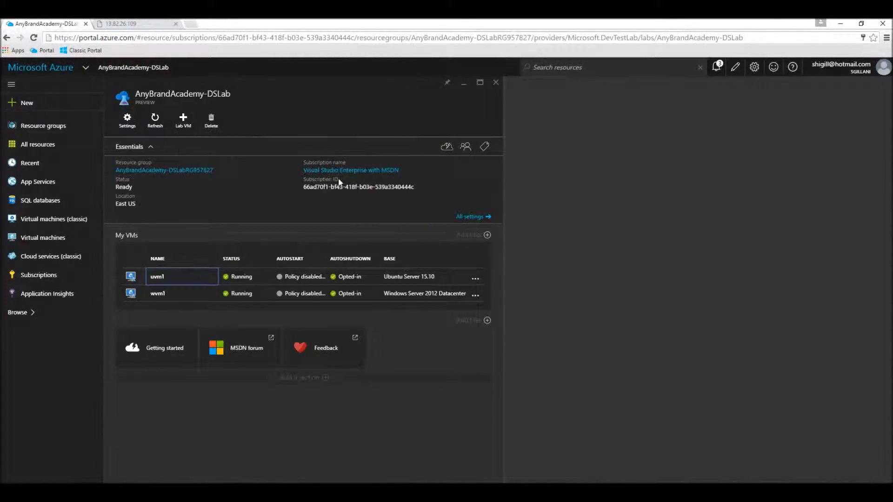
{"action": "left_click", "coordinate": [187, 302]}
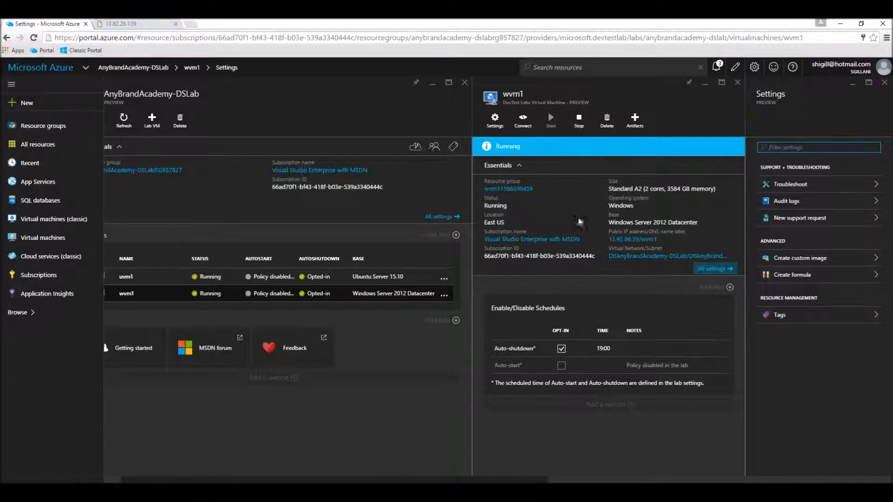
{"action": "left_click", "coordinate": [526, 126]}
- Download and open wvm1's RDP file, accepting the unknown-publisher warning
{"action": "left_click", "coordinate": [524, 122]}
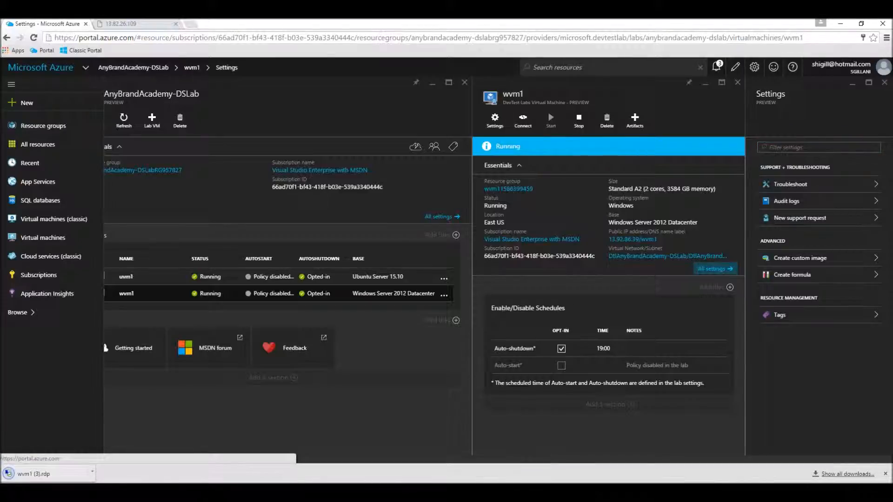
{"action": "left_click", "coordinate": [65, 474]}
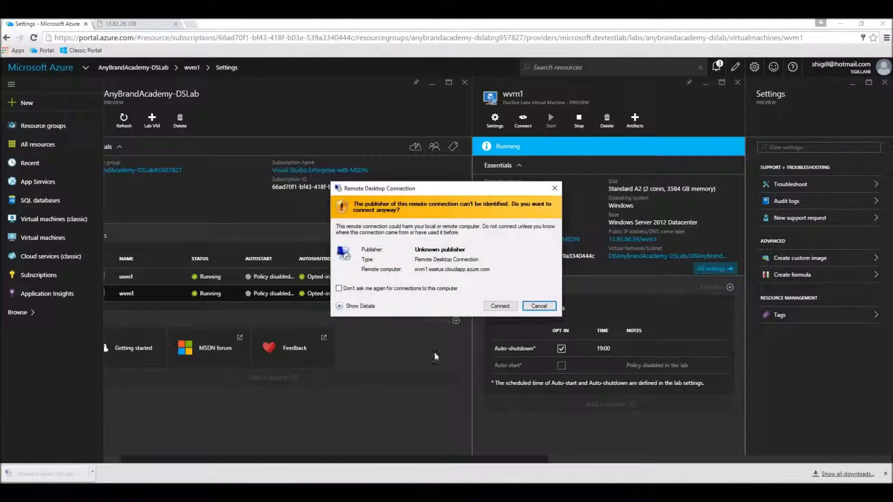
{"action": "left_click", "coordinate": [500, 306]}
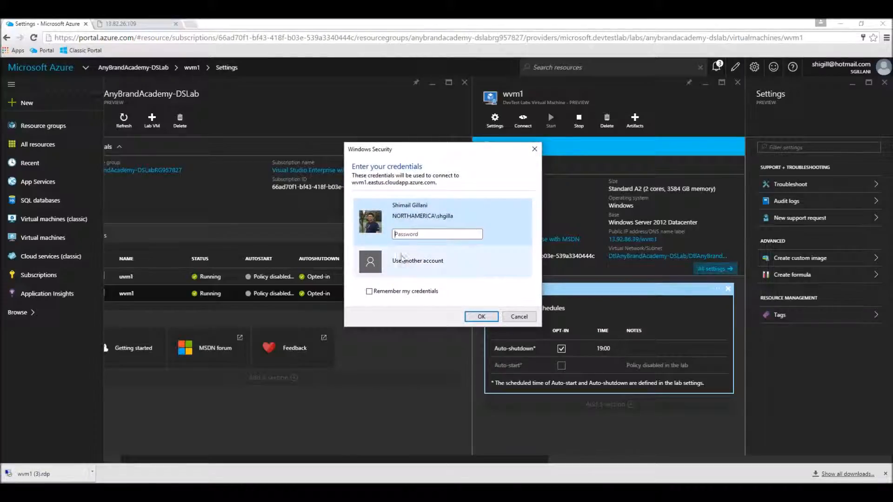
- Sign in to wvm1 with another account using the lab user name and password
{"action": "left_click", "coordinate": [405, 260]}
{"action": "type", "text": "userone"}
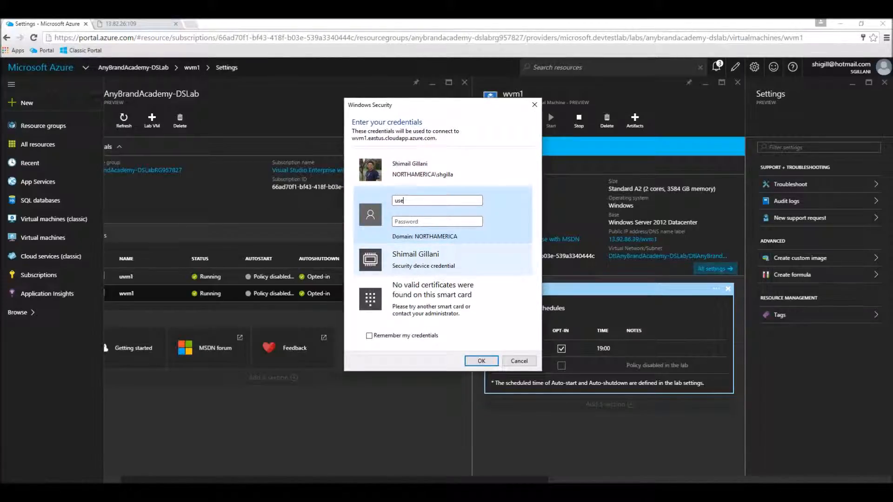
{"action": "key", "text": "Tab"}
{"action": "type", "text": "••••••••••"}
{"action": "key", "text": "Return"}
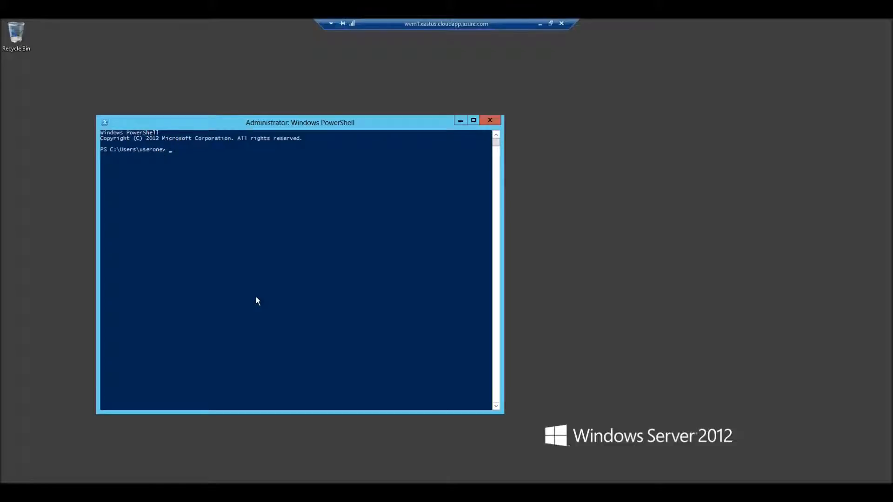
- Create a new server.js file on wvm1 with notepad.exe server.js
{"action": "type", "text": "notepad.exe server.js"}
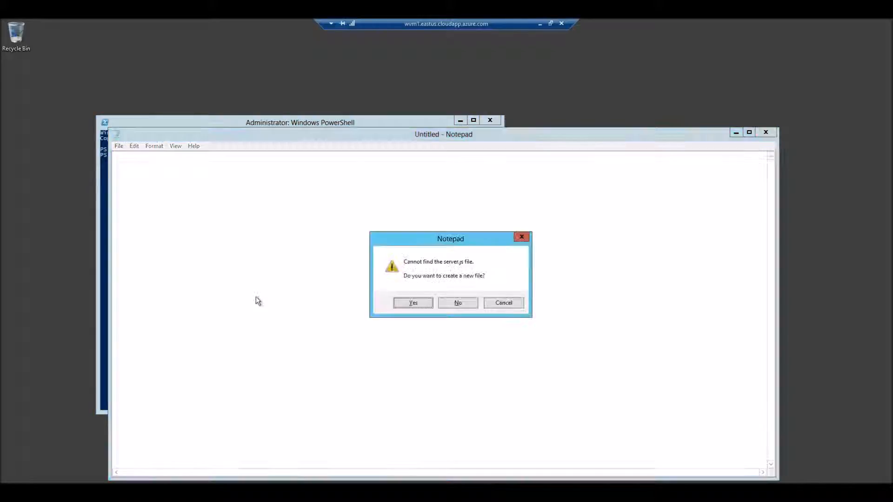
{"action": "left_click", "coordinate": [505, 306]}
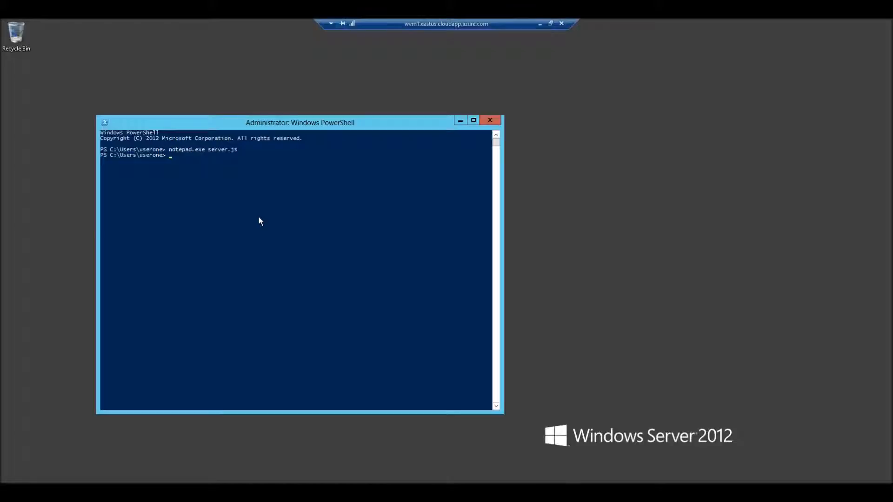
{"action": "key", "text": "Up"}
{"action": "key", "text": "Return"}
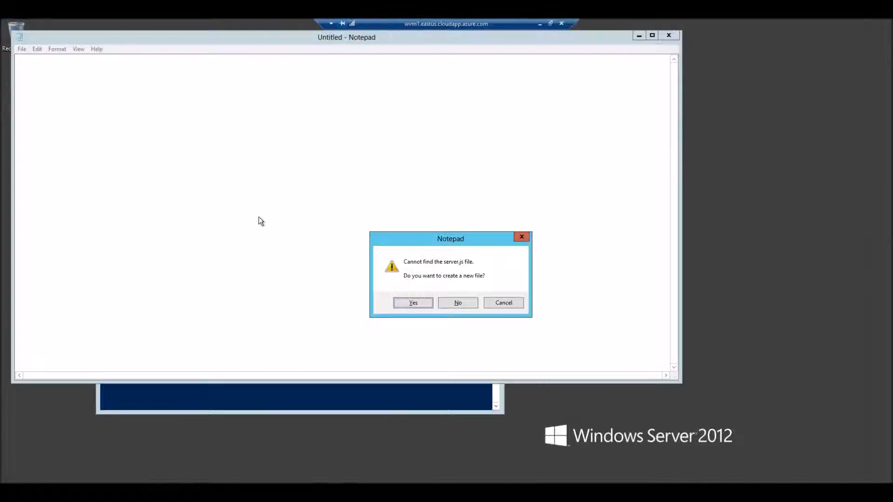
{"action": "left_click", "coordinate": [413, 303]}
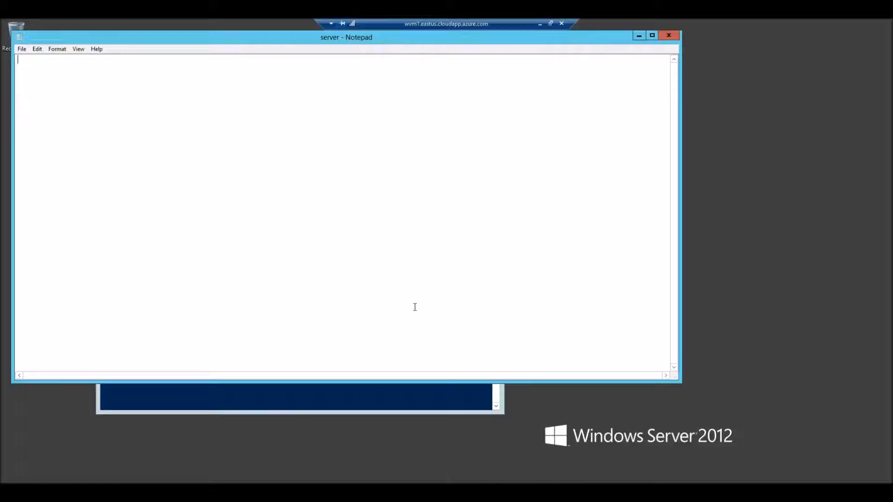
- Copy the Hello World server code from the local notes into server.js and save it
{"action": "double_click", "coordinate": [451, 23]}
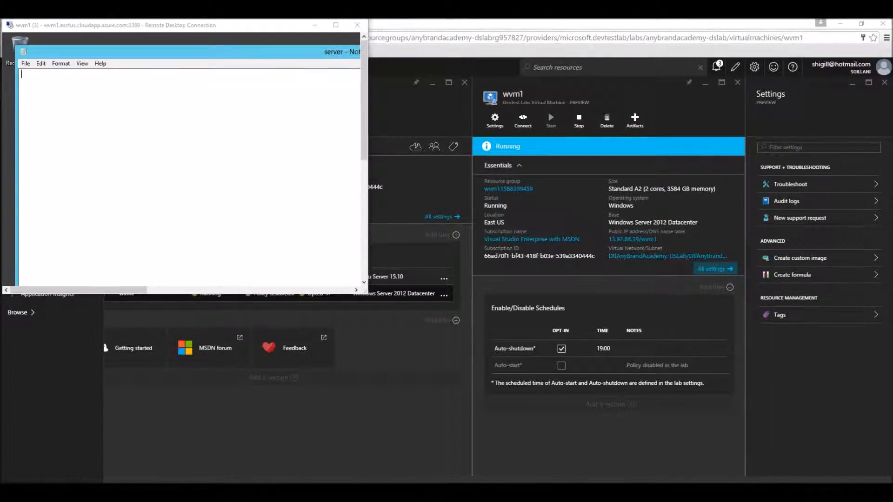
{"action": "key", "text": "alt+Tab"}
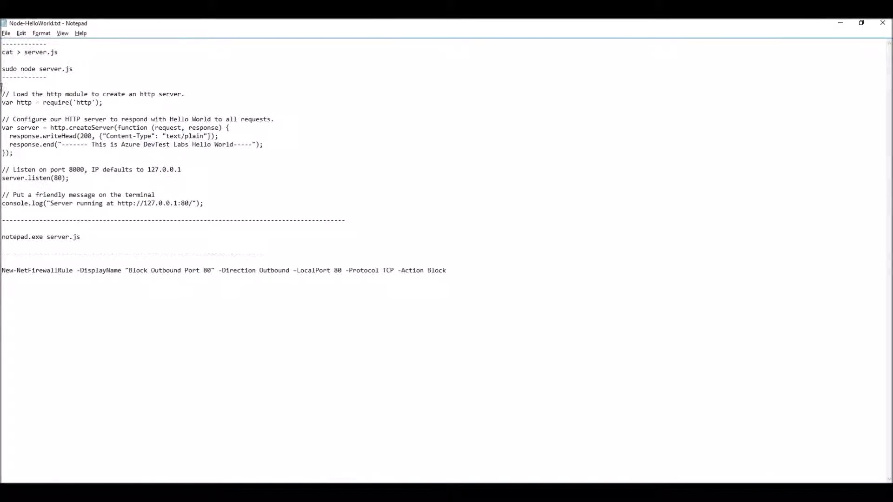
{"action": "left_click_drag", "start_coordinate": [2, 94], "coordinate": [209, 206]}
{"action": "key", "text": "ctrl+c"}
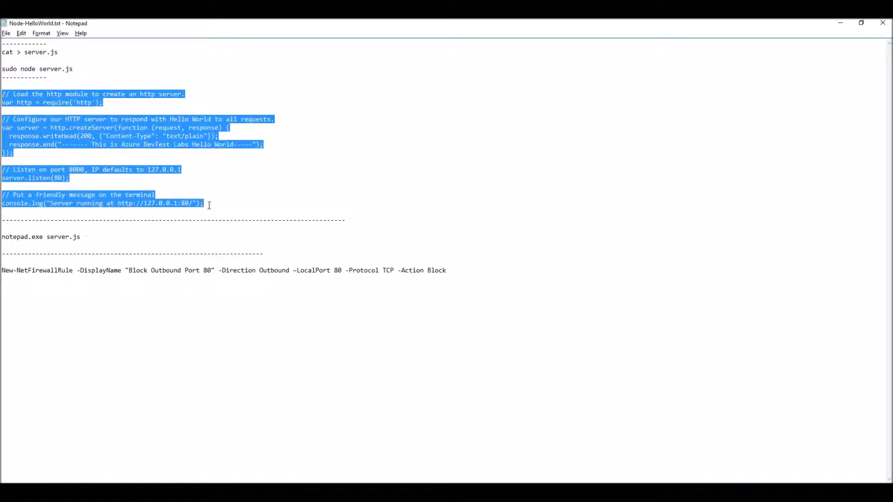
{"action": "key", "text": "alt+Tab"}
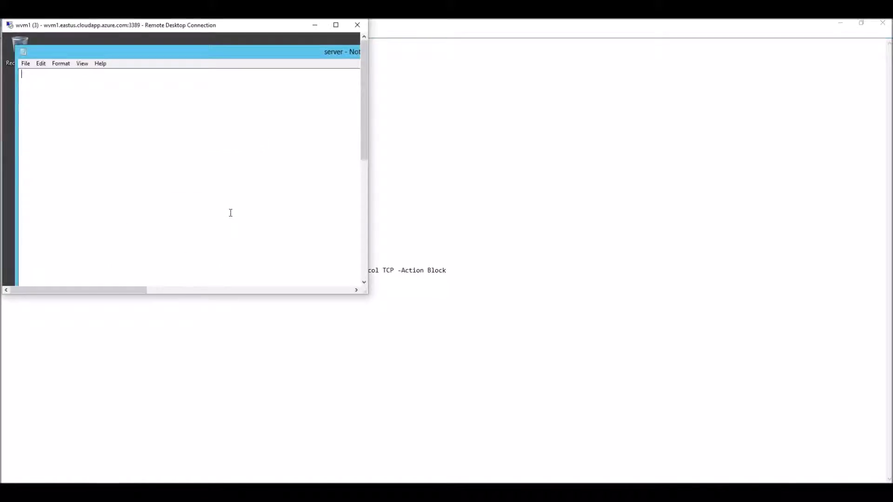
{"action": "double_click", "coordinate": [138, 24]}
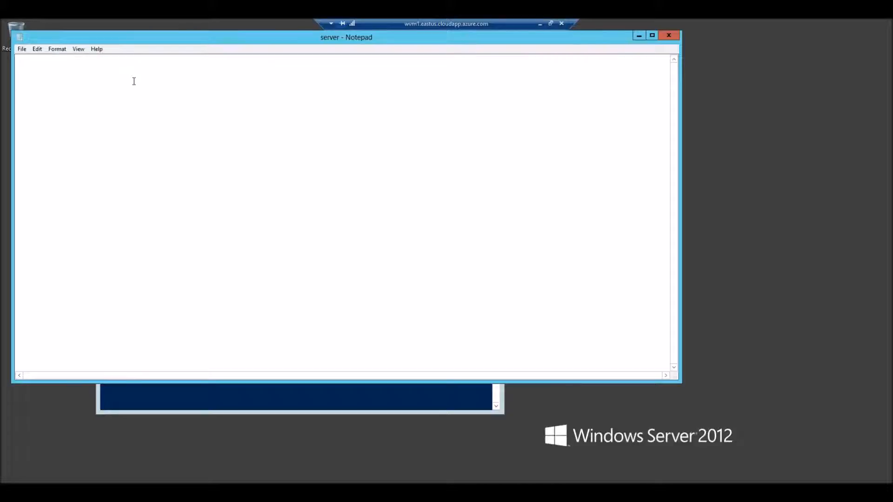
{"action": "key", "text": "ctrl+v"}
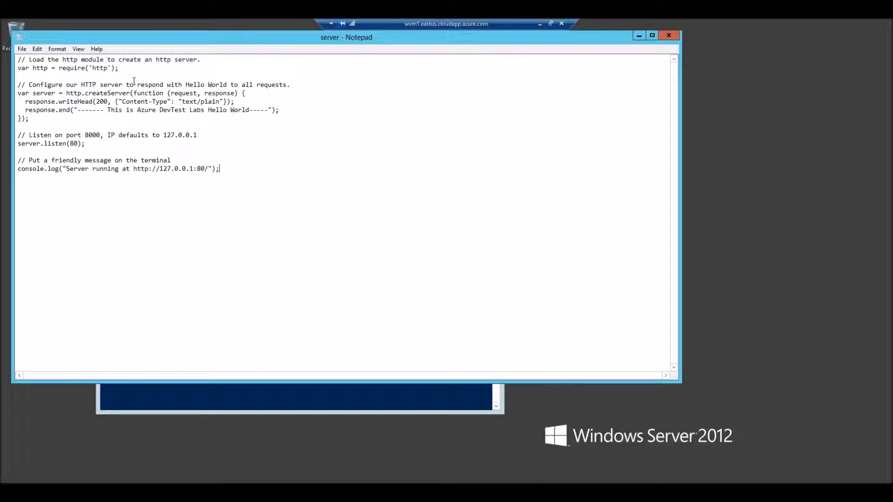
{"action": "left_click", "coordinate": [676, 39]}
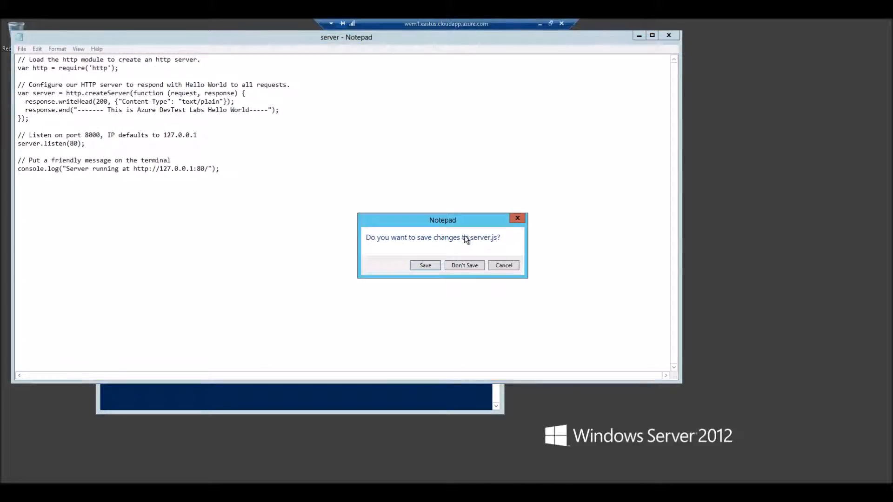
{"action": "left_click", "coordinate": [425, 266]}
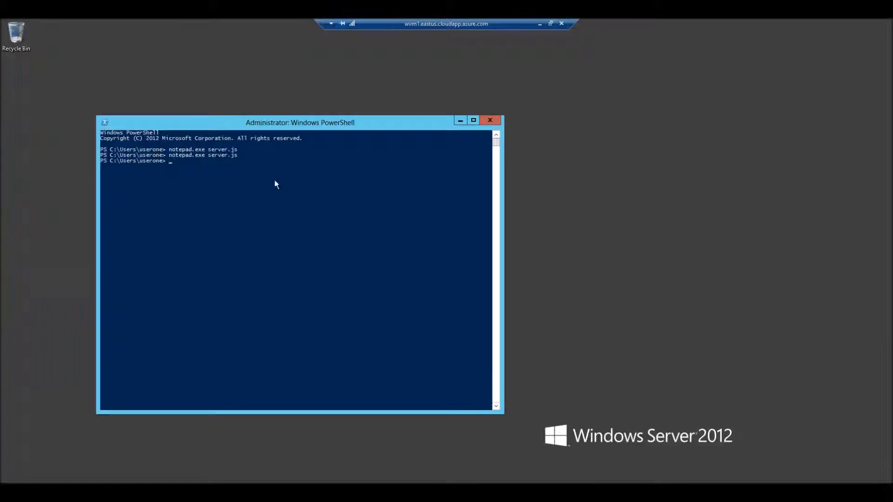
- Confirm Node v5.10.1, start server.js on port 80, then switch back to the local browser
{"action": "type", "text": "node --version"}
{"action": "key", "text": "Return"}
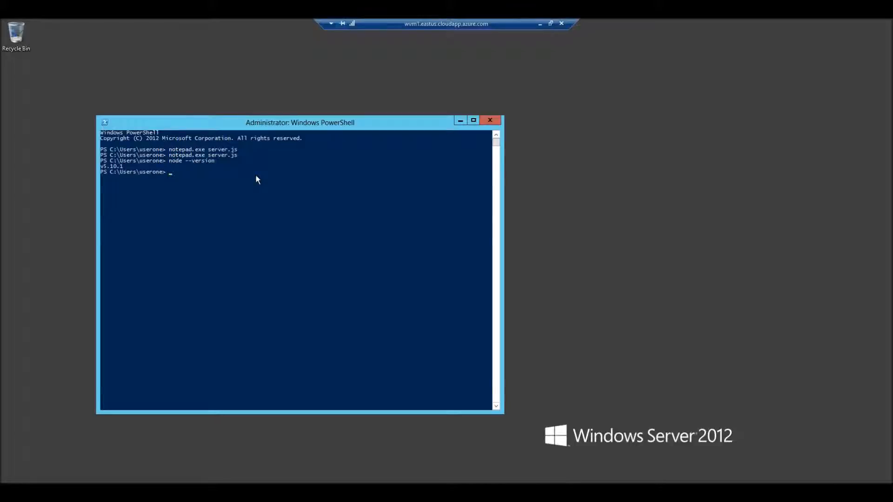
{"action": "type", "text": "node server.js"}
{"action": "key", "text": "Return"}
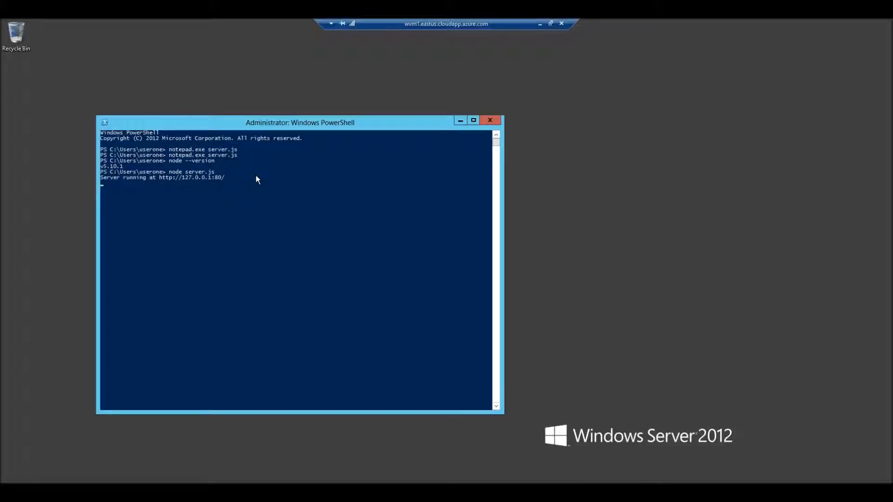
{"action": "double_click", "coordinate": [405, 22]}
{"action": "left_click", "coordinate": [407, 23]}
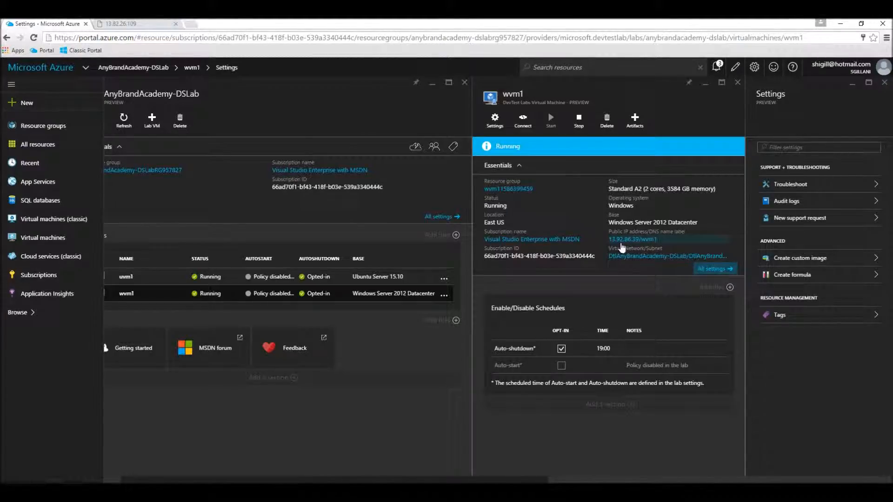
- Copy wvm1's public IP 13.92.86.39 and load it in a new Chrome tab
{"action": "left_click", "coordinate": [621, 240]}
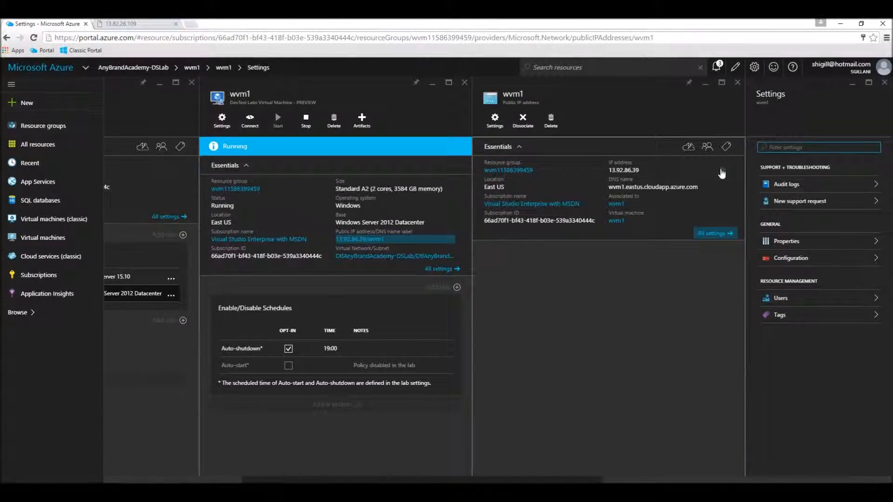
{"action": "left_click", "coordinate": [722, 172]}
{"action": "key", "text": "ctrl+c"}
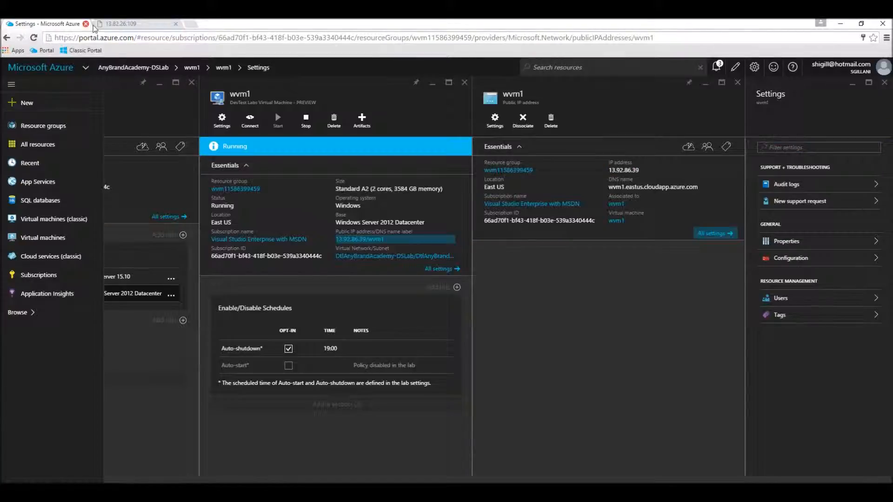
{"action": "left_click", "coordinate": [120, 24]}
{"action": "left_click", "coordinate": [113, 36]}
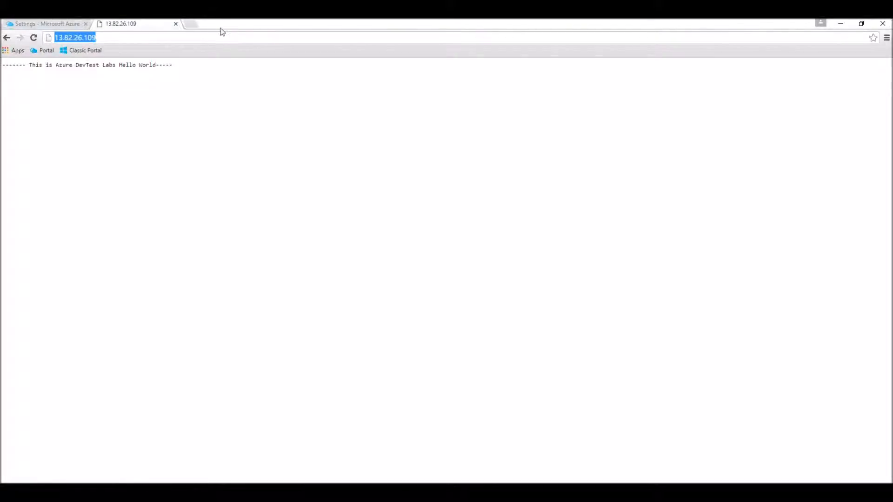
{"action": "left_click", "coordinate": [197, 27]}
{"action": "key", "text": "ctrl+v"}
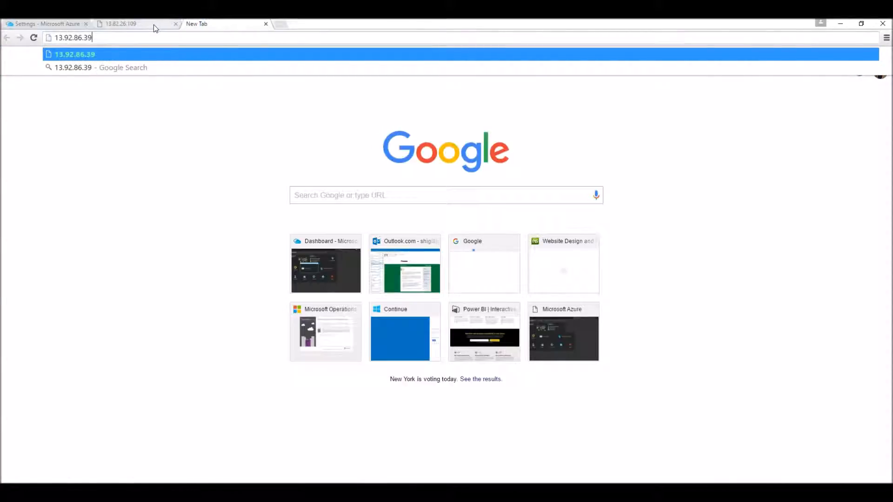
{"action": "key", "text": "Return"}
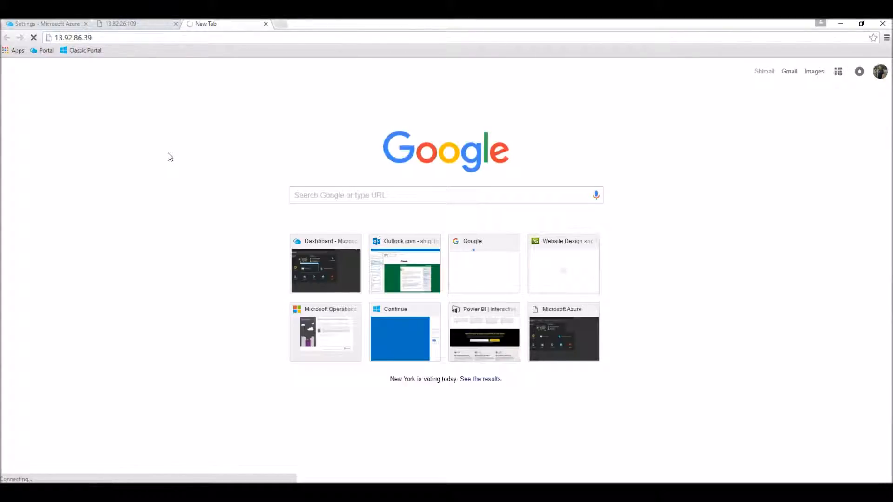
- Bring the wvm1 remote desktop session back to full screen
{"action": "mouse_move", "coordinate": [244, 492]}
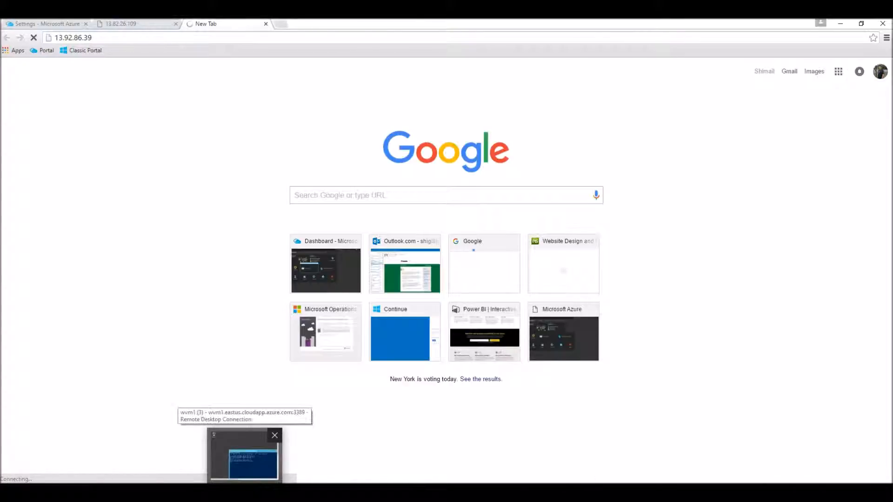
{"action": "left_click", "coordinate": [244, 456]}
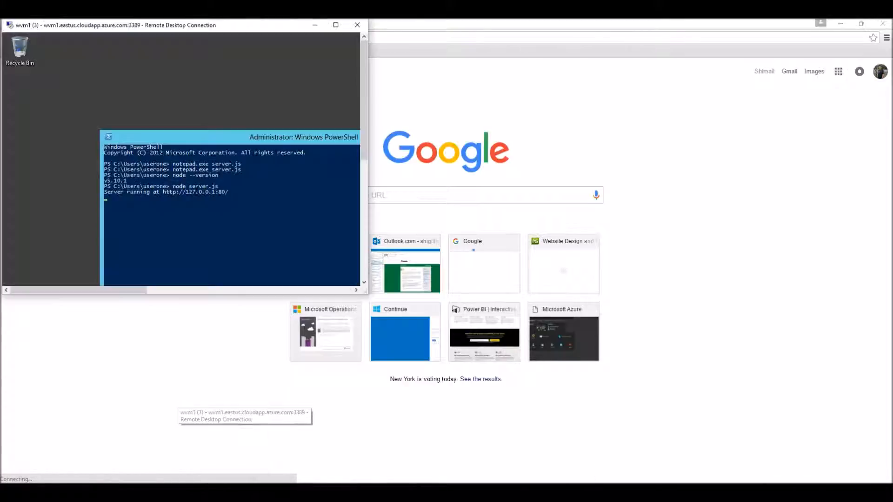
{"action": "double_click", "coordinate": [135, 25]}
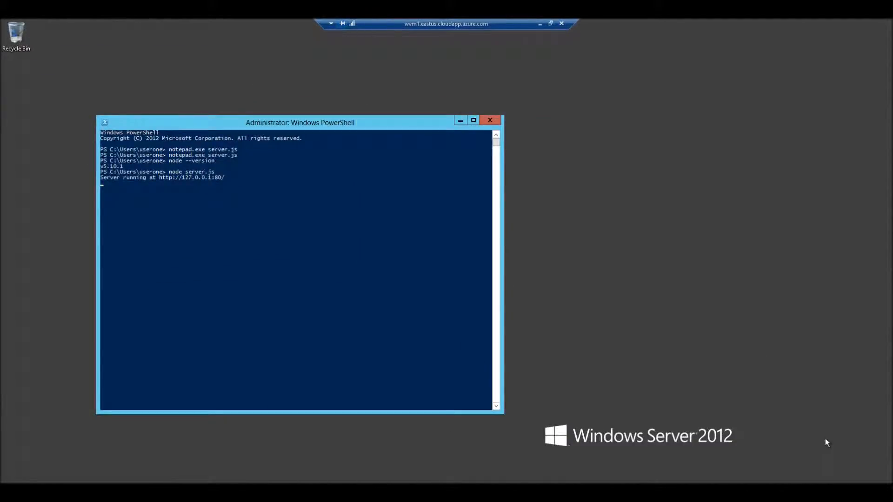
- Turn off Windows Firewall for both private and public networks on the server
{"action": "key", "text": "super"}
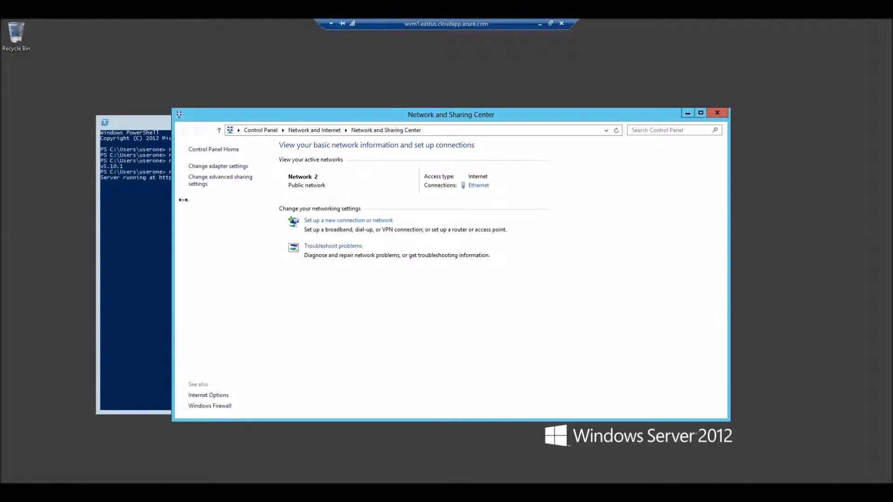
{"action": "left_click", "coordinate": [194, 407]}
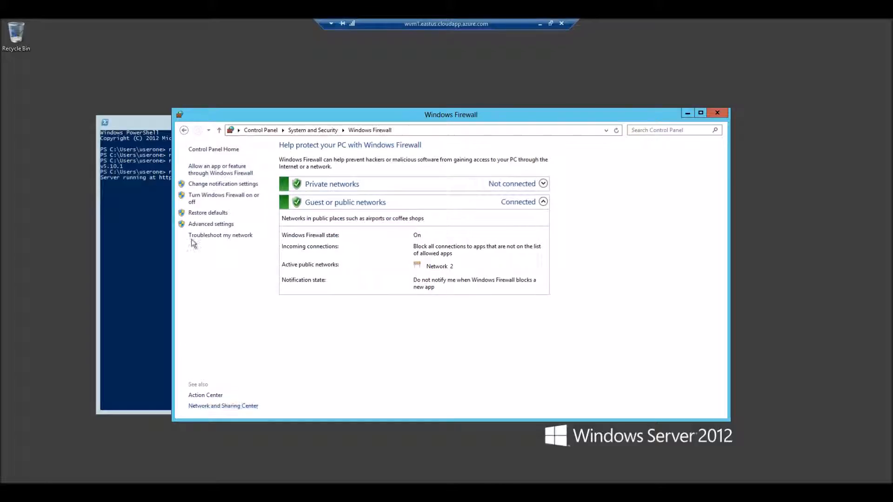
{"action": "left_click", "coordinate": [195, 201]}
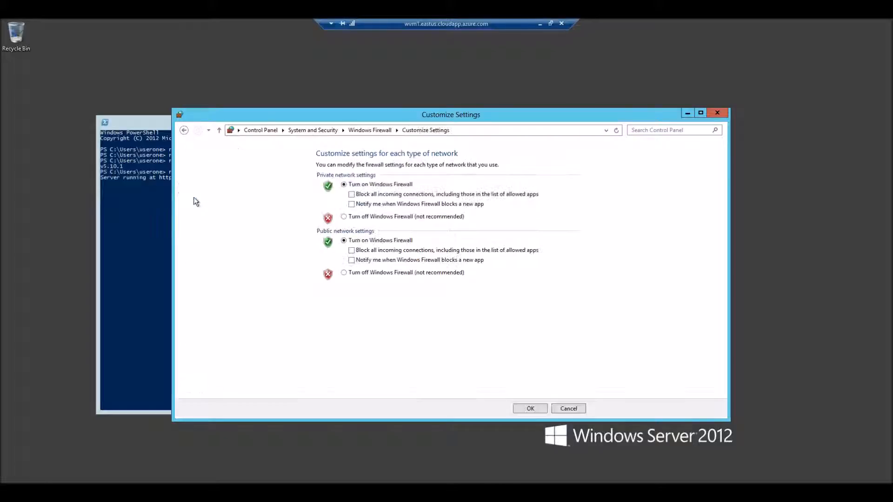
{"action": "left_click", "coordinate": [344, 216]}
{"action": "left_click", "coordinate": [345, 272]}
{"action": "left_click", "coordinate": [525, 409]}
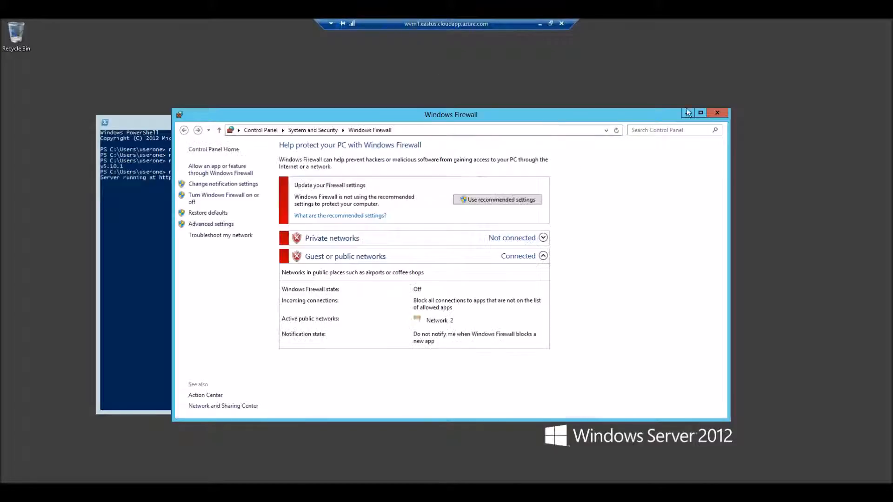
- Return to the local browser and reload the 13.92.86.39 page
{"action": "left_click", "coordinate": [687, 115]}
{"action": "left_click", "coordinate": [550, 23]}
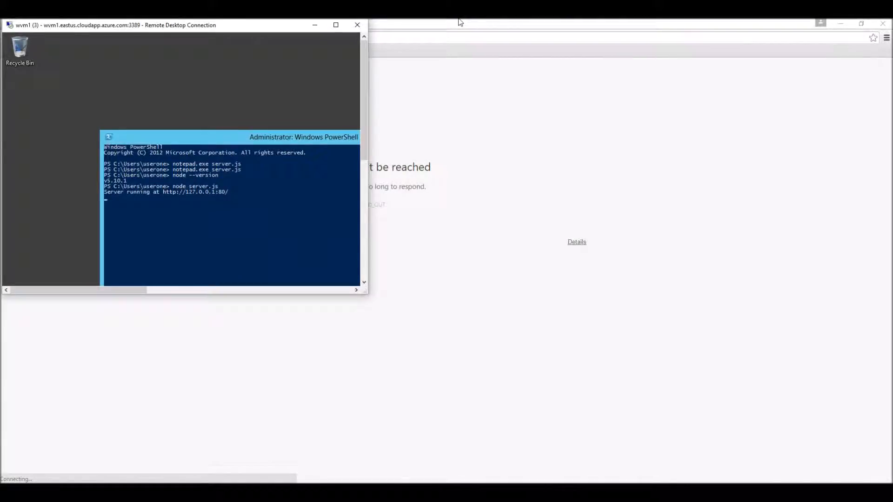
{"action": "left_click", "coordinate": [393, 28]}
{"action": "key", "text": "F5"}
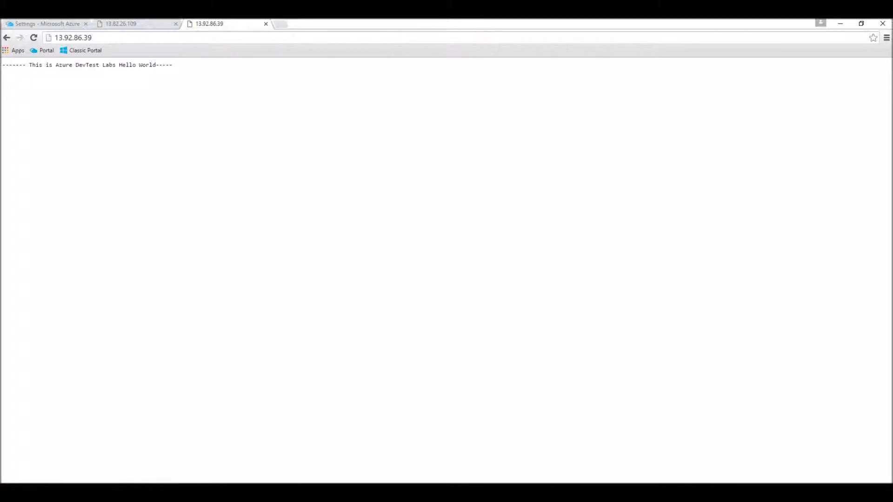
{"action": "mouse_move", "coordinate": [149, 492]}
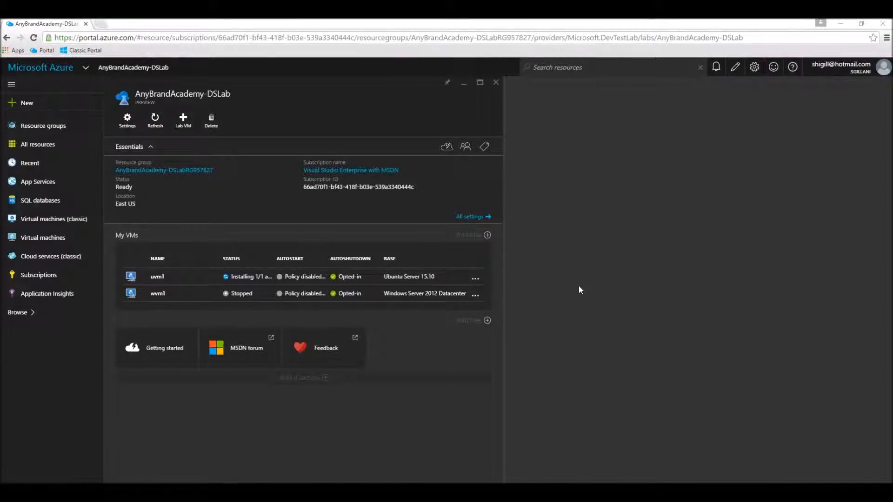
- Open the stopped wvm1 VM from the My VMs tile
{"action": "mouse_move", "coordinate": [713, 70]}
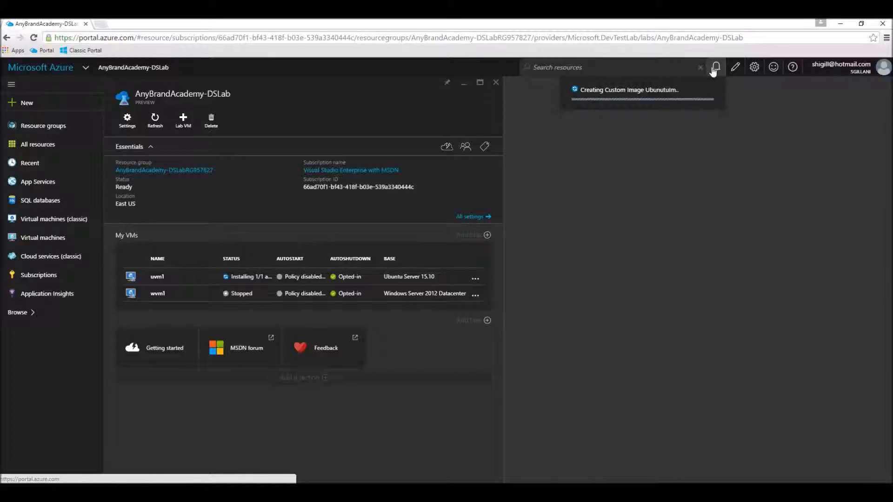
{"action": "left_click", "coordinate": [183, 306]}
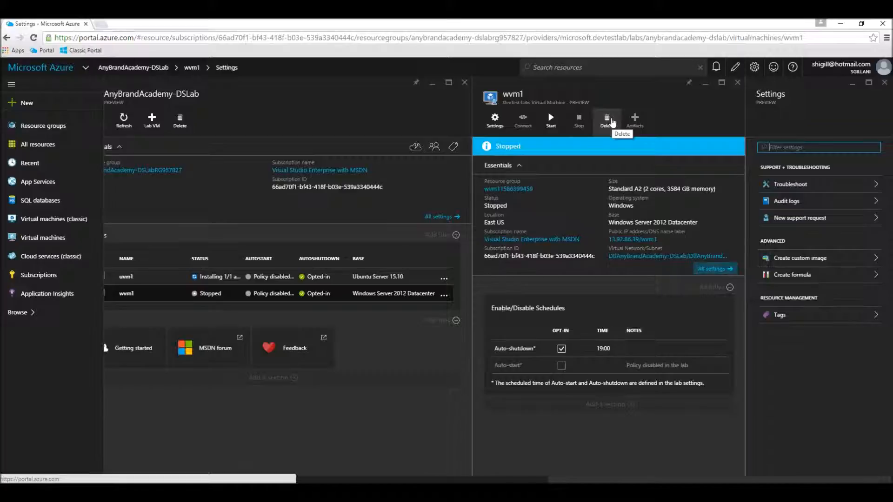
- Delete wvm1 from the lab, close its details, and start adding a new lab VM
{"action": "left_click", "coordinate": [607, 120]}
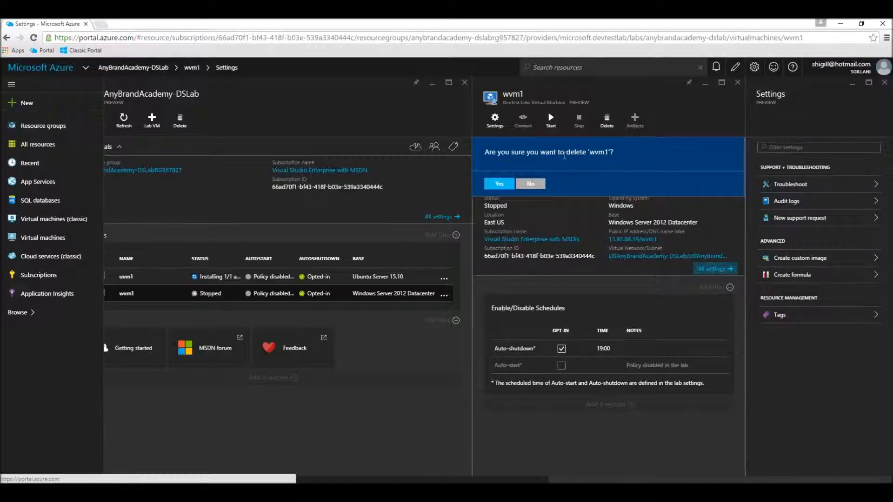
{"action": "left_click", "coordinate": [501, 184]}
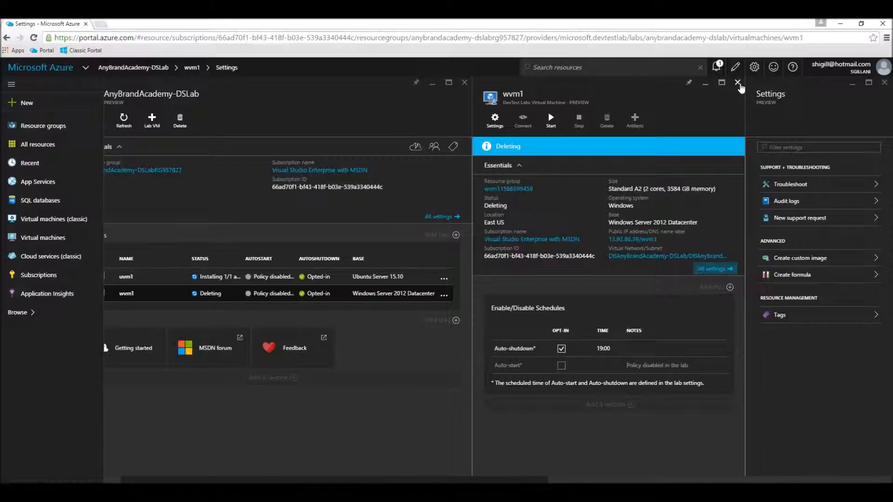
{"action": "left_click", "coordinate": [738, 82]}
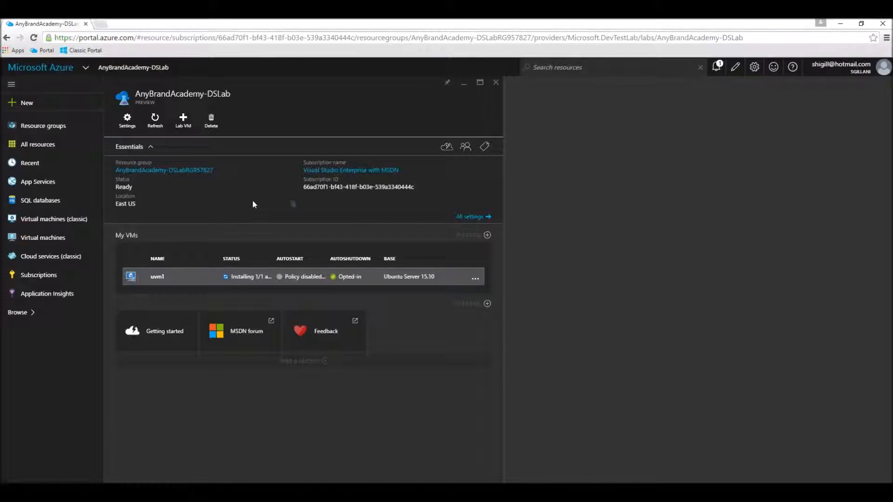
{"action": "left_click", "coordinate": [186, 129]}
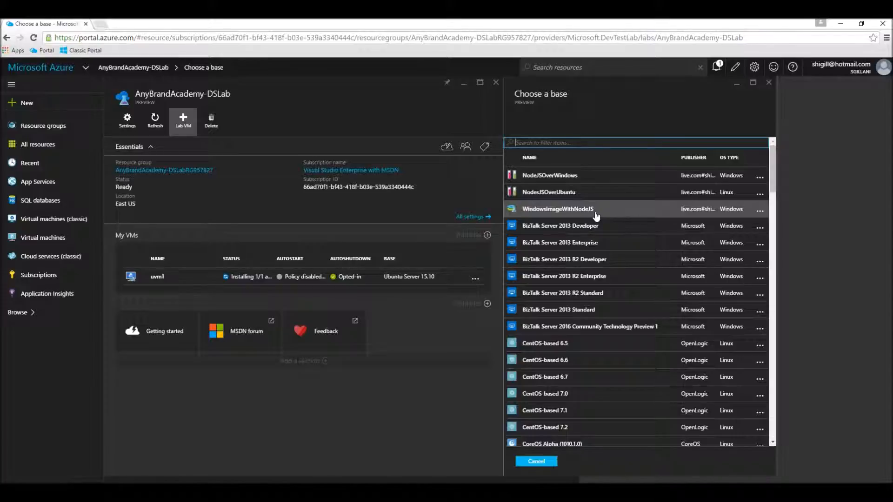
- Base a new VM named wvm2 on WindowsImageWithNodeJS and enter the admin user name and password
{"action": "left_click", "coordinate": [539, 211]}
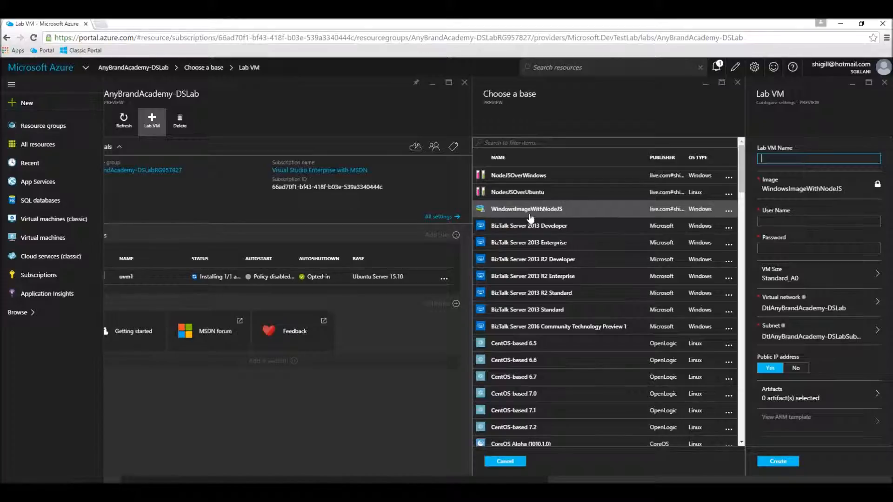
{"action": "type", "text": "wvm"}
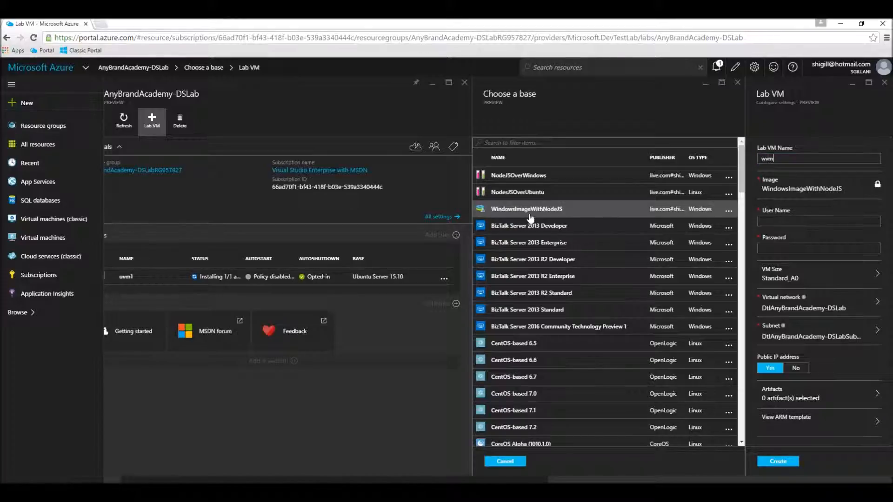
{"action": "type", "text": "2"}
{"action": "key", "text": "Tab"}
{"action": "key", "text": "Tab"}
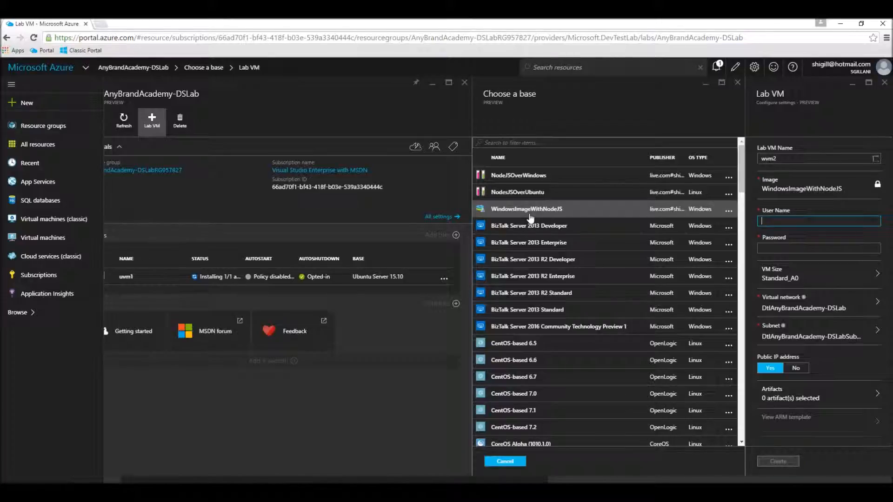
{"action": "type", "text": "userone"}
{"action": "key", "text": "Tab"}
{"action": "type", "text": "P@ssw0rd123"}
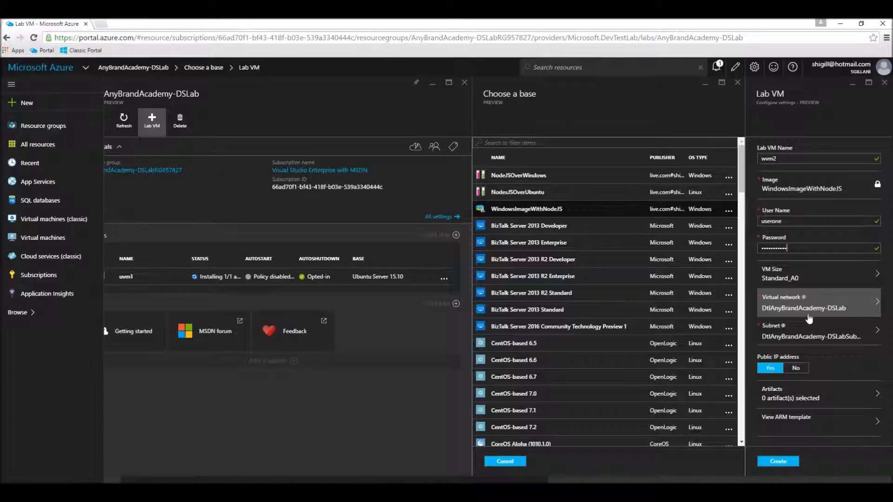
{"action": "left_click", "coordinate": [776, 394]}
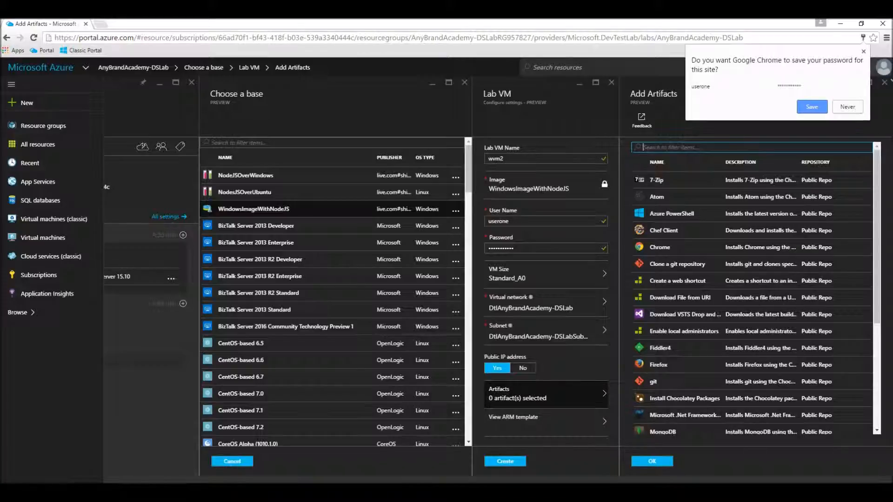
- Skip artifacts, review the ARM template, create wvm2, and open it once Running
{"action": "left_click", "coordinate": [885, 87]}
{"action": "left_click", "coordinate": [885, 83]}
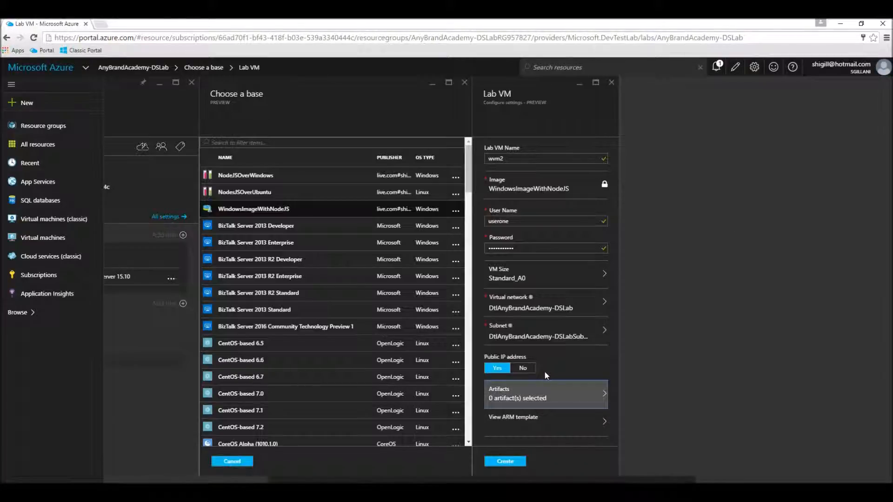
{"action": "left_click", "coordinate": [529, 428]}
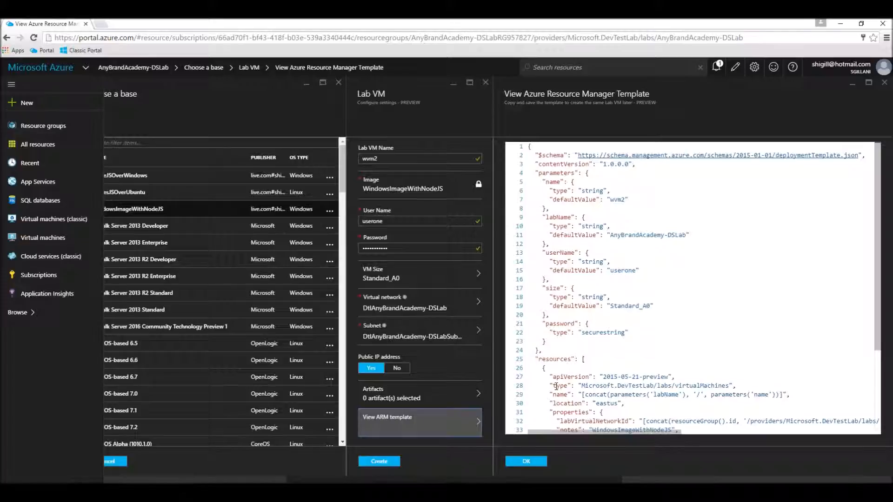
{"action": "left_click", "coordinate": [386, 462]}
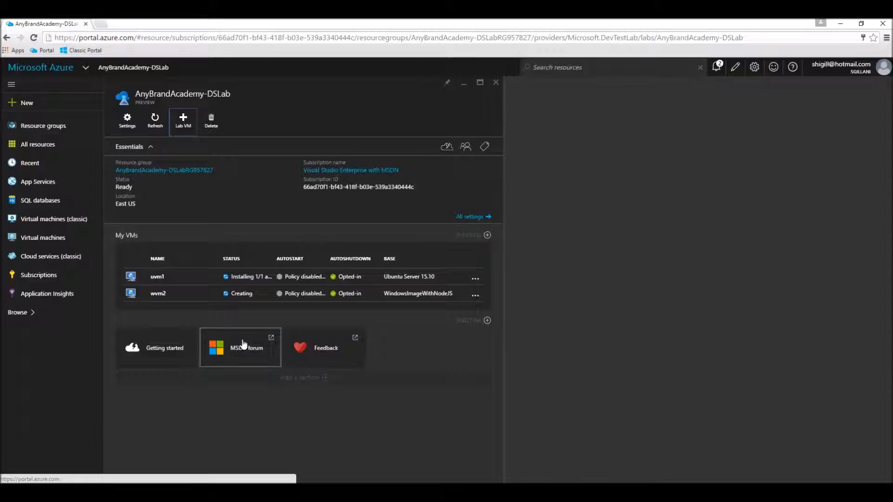
{"action": "left_click", "coordinate": [214, 303]}
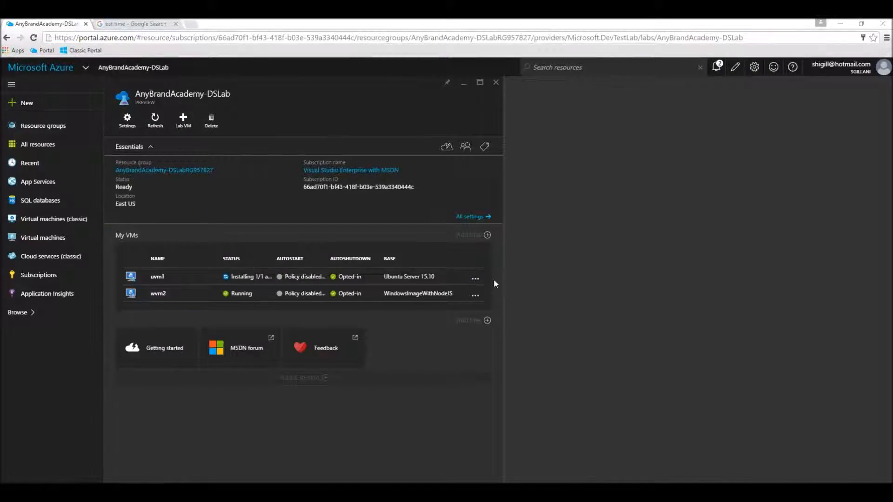
{"action": "left_click", "coordinate": [163, 300]}
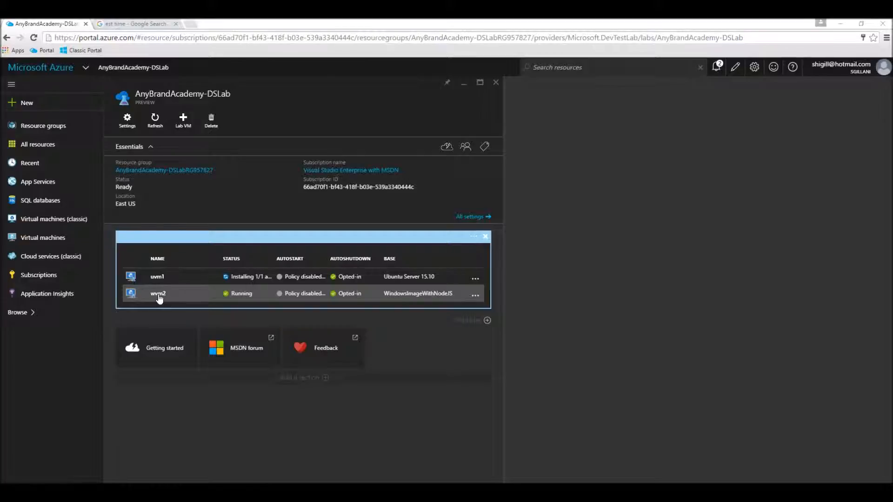
- Download and launch the RDP connection file for wvm2
{"action": "left_click", "coordinate": [158, 296]}
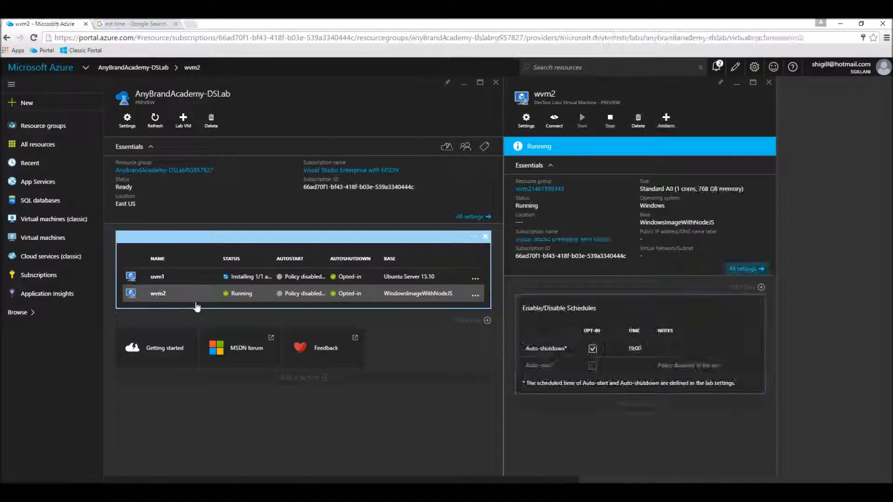
{"action": "left_click", "coordinate": [523, 132]}
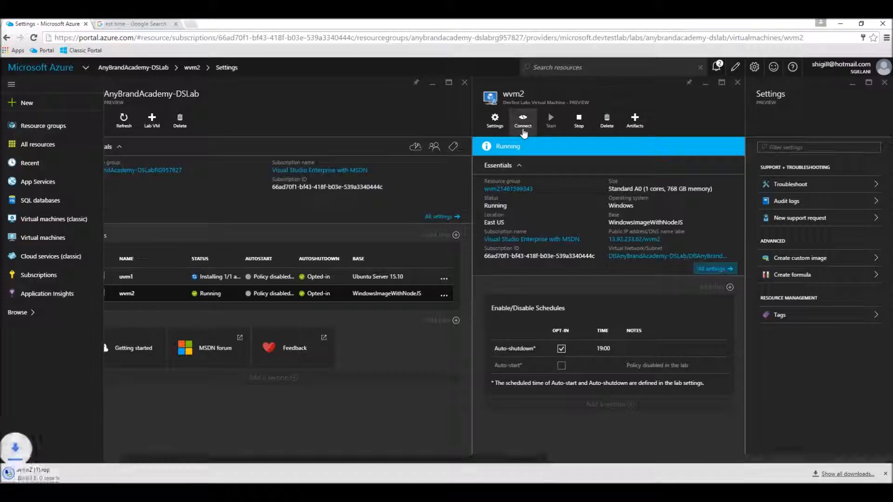
{"action": "left_click", "coordinate": [39, 481]}
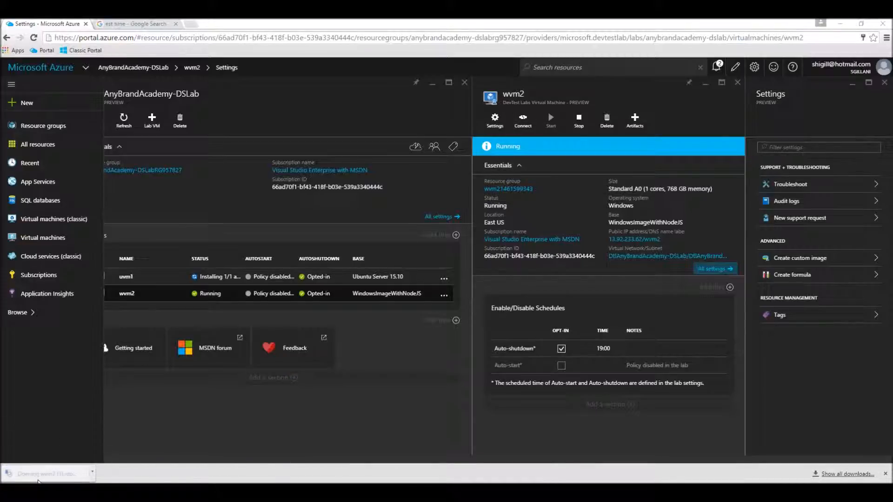
{"action": "left_click", "coordinate": [501, 305]}
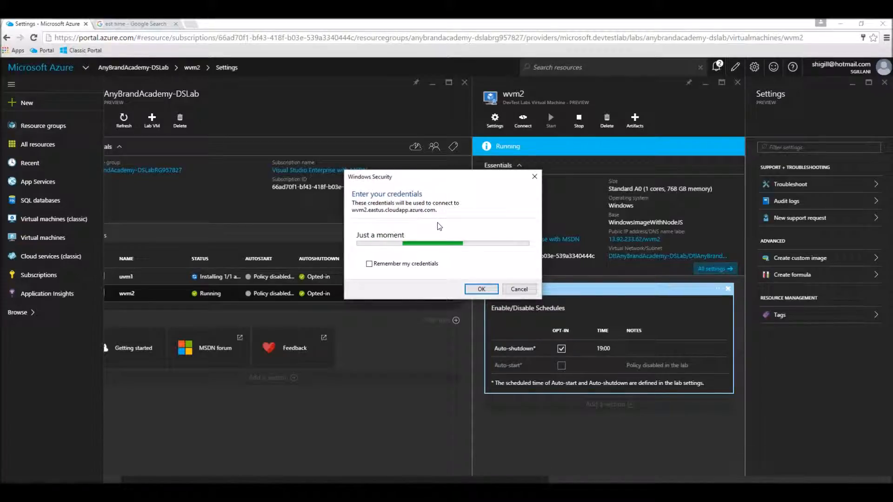
- Sign in with the VM's user name and password and accept the certificate warning
{"action": "left_click_drag", "start_coordinate": [441, 181], "coordinate": [489, 138]}
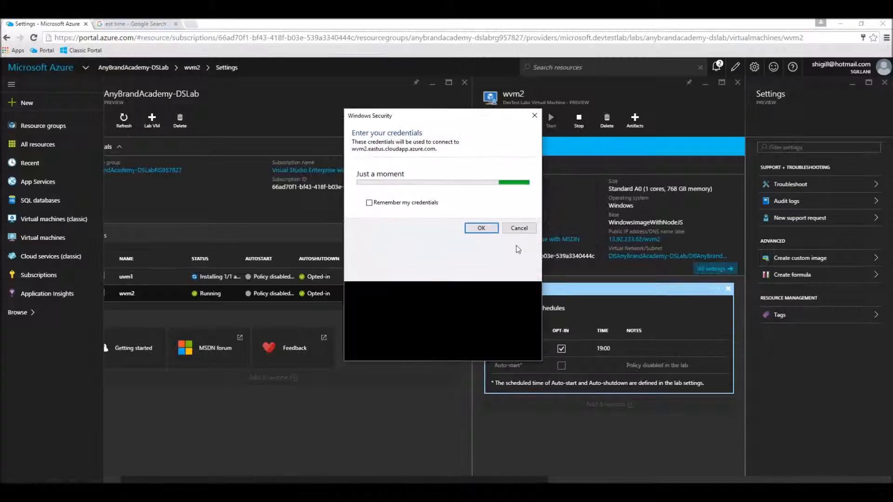
{"action": "left_click", "coordinate": [424, 214]}
{"action": "type", "text": "userone"}
{"action": "key", "text": "Tab"}
{"action": "type", "text": "Password123"}
{"action": "left_click", "coordinate": [482, 372]}
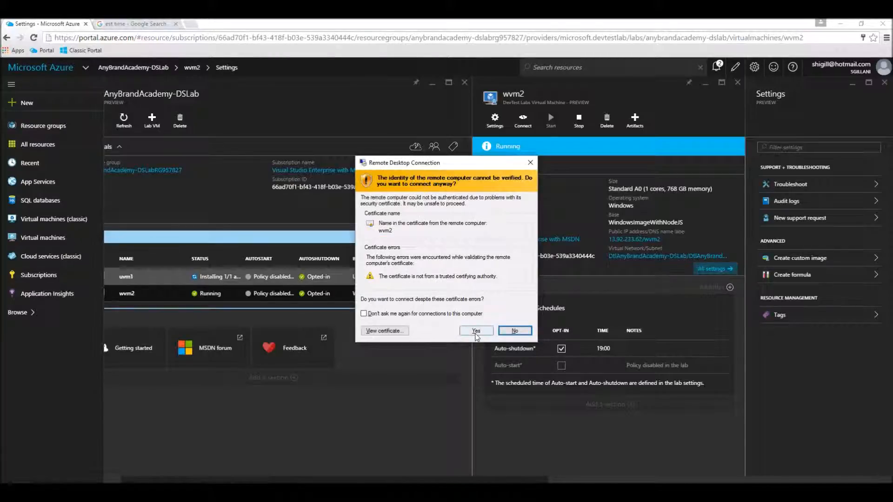
{"action": "left_click", "coordinate": [476, 331]}
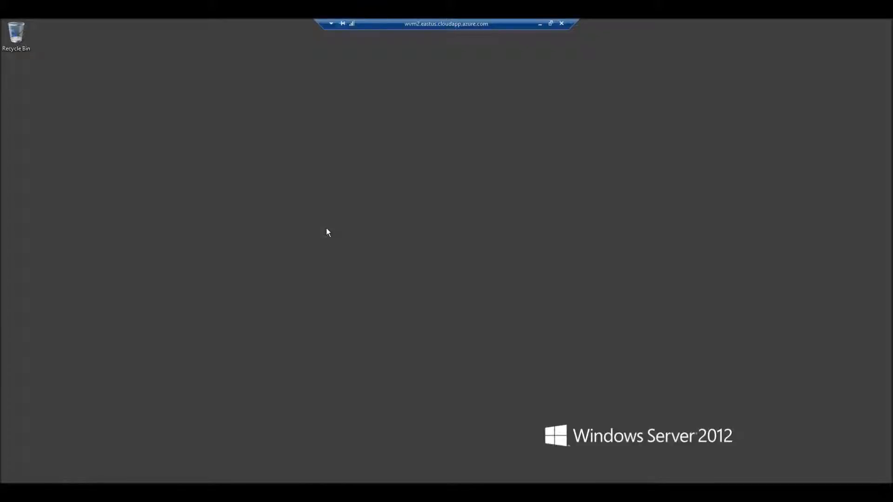
- Exit full-screen RDP and refresh the 'est time' search to show 6:58 PM
{"action": "double_click", "coordinate": [395, 24]}
{"action": "left_click", "coordinate": [395, 23]}
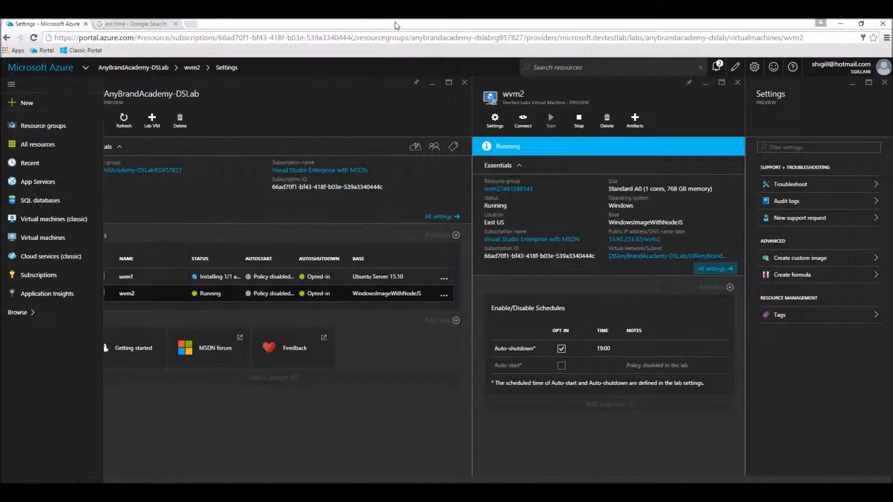
{"action": "left_click", "coordinate": [137, 24]}
{"action": "key", "text": "F5"}
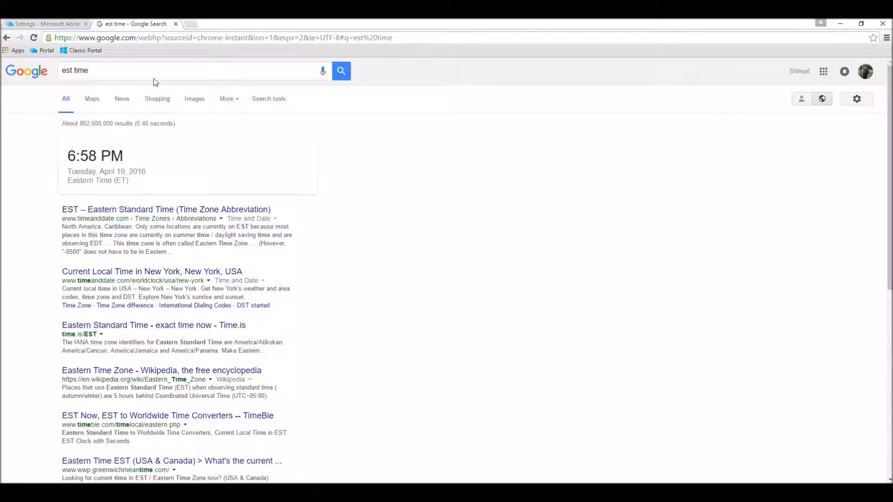
- From the Azure portal tab, select wvm2 and connect to it again
{"action": "left_click", "coordinate": [66, 28]}
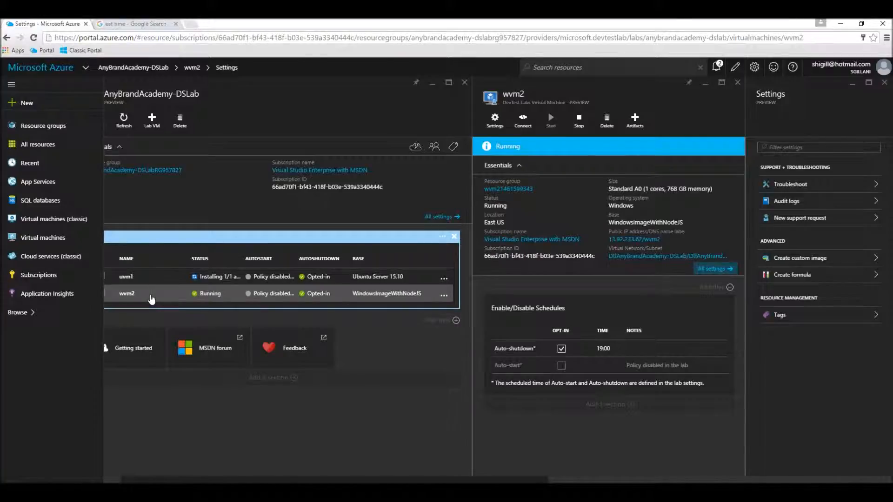
{"action": "left_click", "coordinate": [152, 299]}
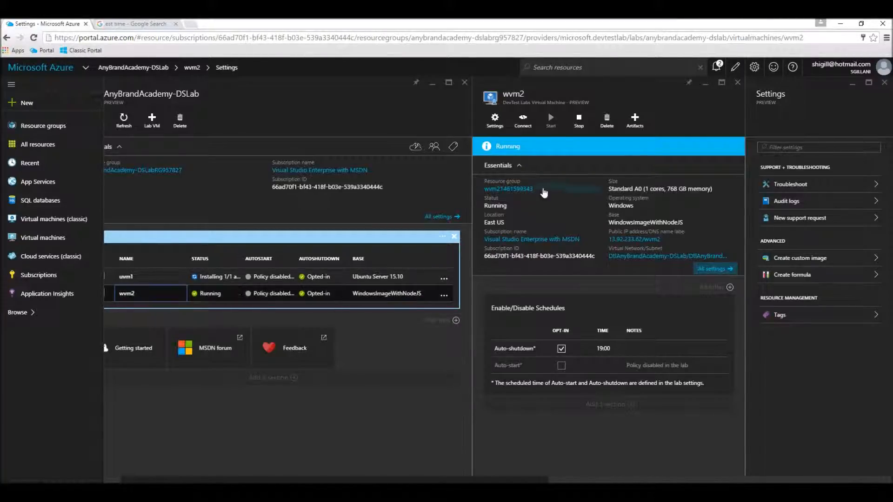
{"action": "left_click", "coordinate": [523, 121]}
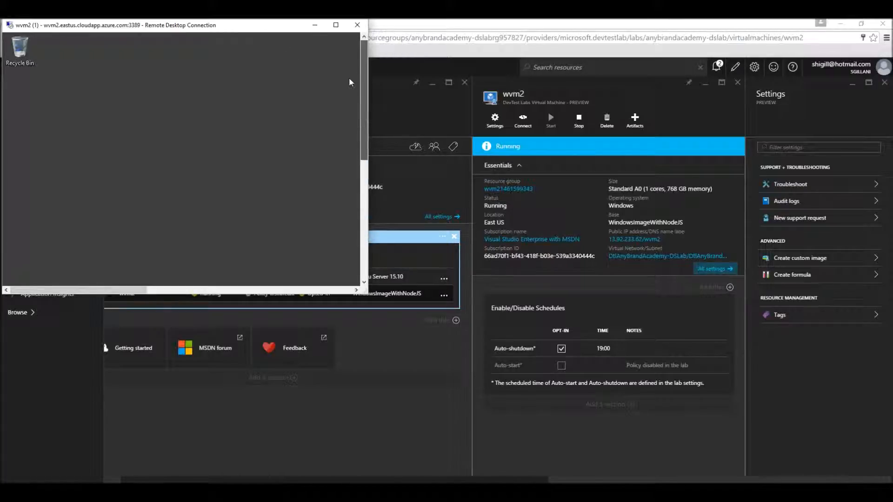
- View the wvm2 remote session full screen, then restore it as a window centred on screen
{"action": "double_click", "coordinate": [227, 26]}
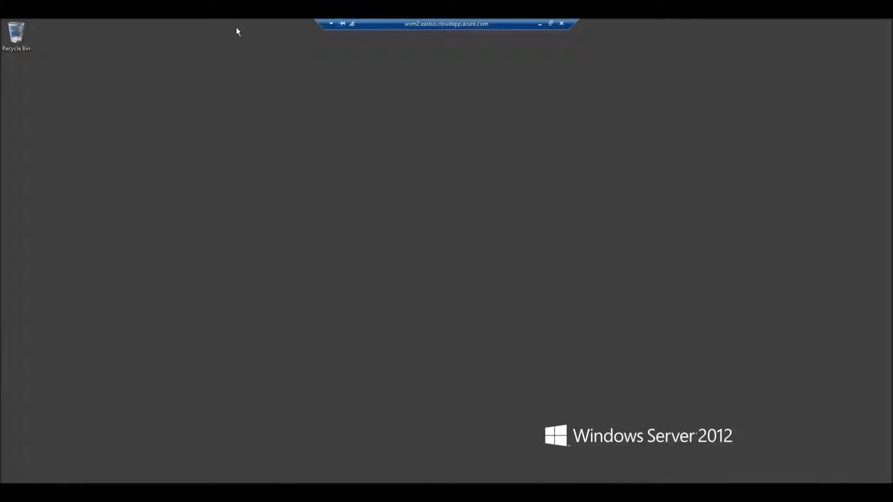
{"action": "double_click", "coordinate": [415, 22]}
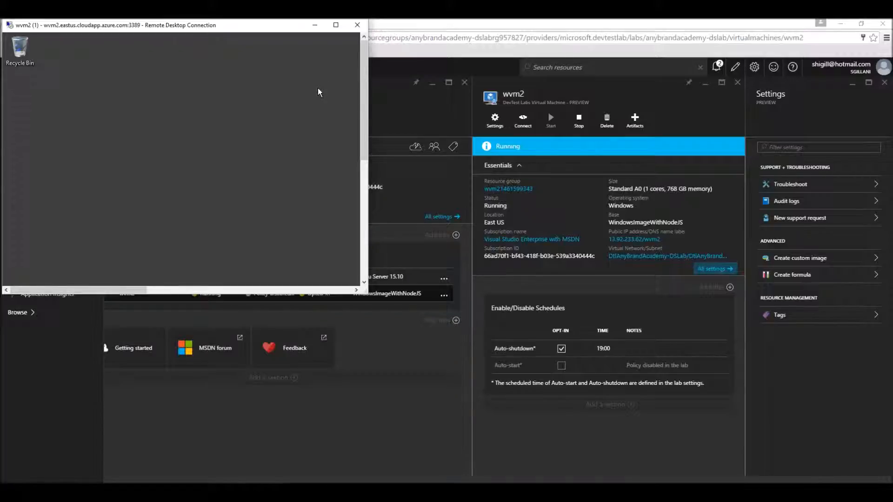
{"action": "left_click_drag", "start_coordinate": [253, 29], "coordinate": [557, 38]}
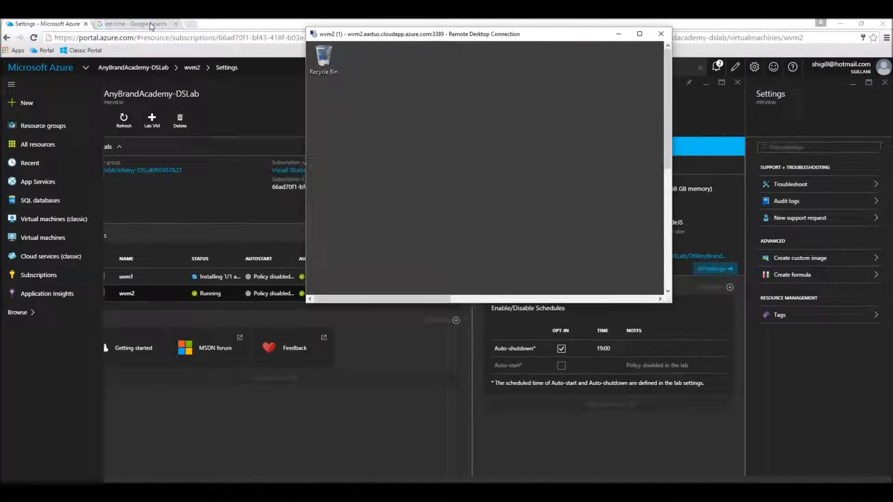
- Refresh the Eastern time search result until it reads 7:00 PM
{"action": "left_click", "coordinate": [149, 23]}
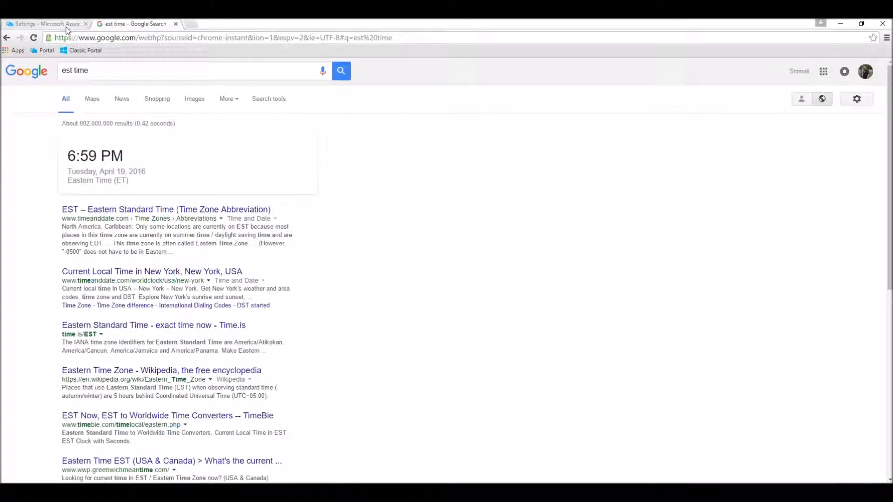
{"action": "key", "text": "F5"}
{"action": "key", "text": "F5"}
{"action": "key", "text": "F5"}
- Return to the Azure Portal lab and bring the wvm2 Remote Desktop window back into view
{"action": "left_click", "coordinate": [65, 24]}
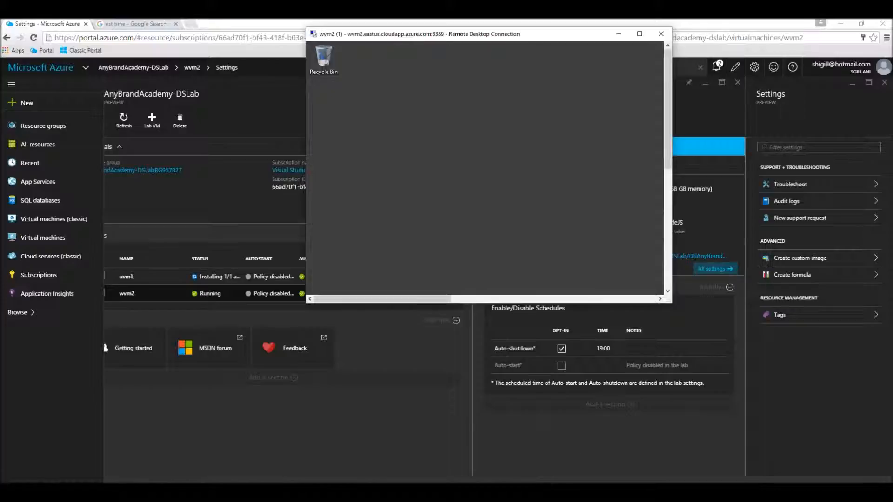
{"action": "left_click", "coordinate": [298, 472]}
{"action": "left_click", "coordinate": [298, 472]}
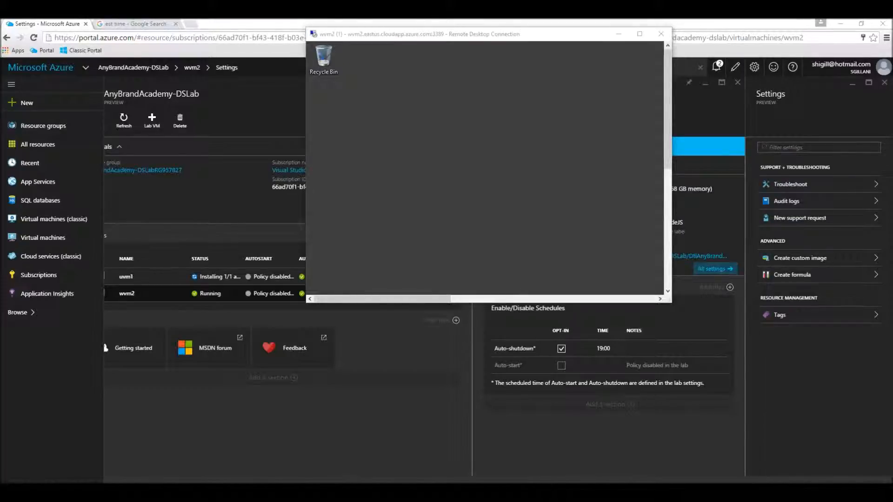
{"action": "right_click", "coordinate": [787, 490]}
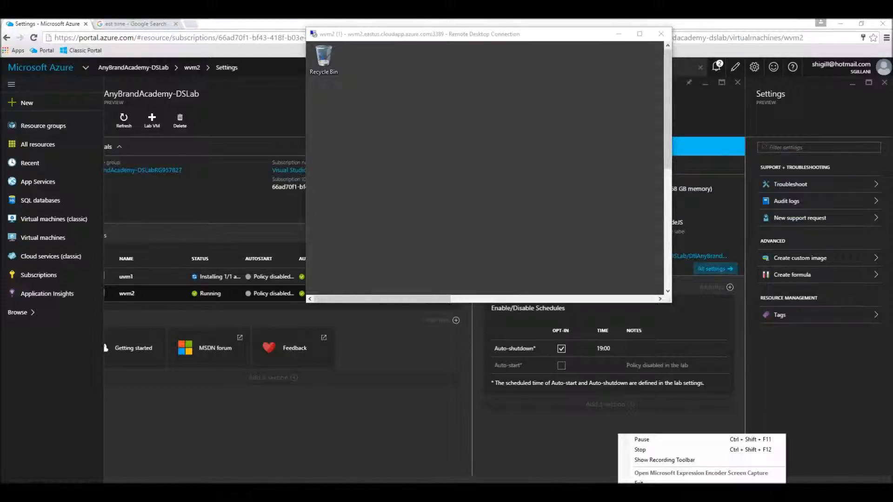
{"action": "left_click", "coordinate": [735, 460]}
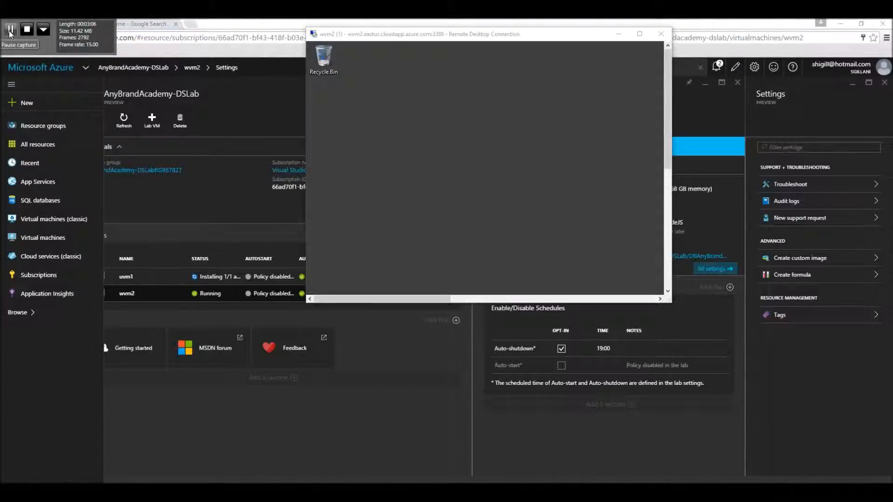
{"action": "left_click", "coordinate": [10, 30]}
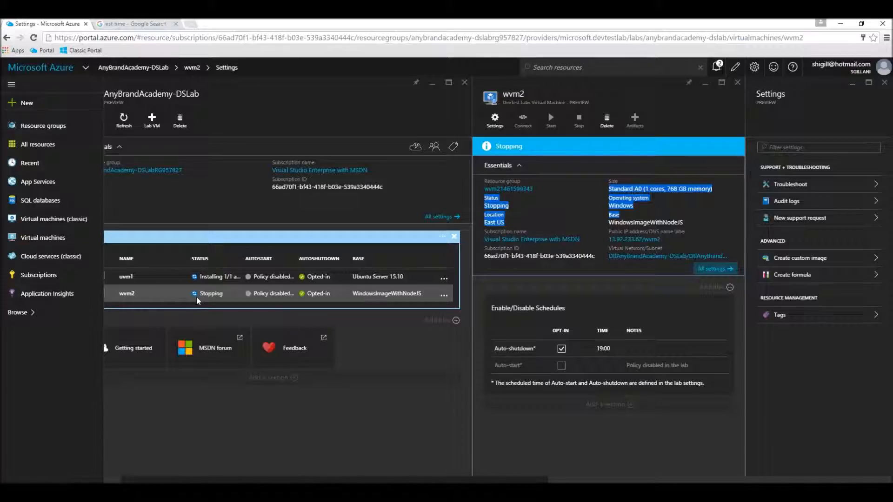
- Close the wvm2 details to return to the lab overview and begin adding a new lab VM
{"action": "left_click_drag", "start_coordinate": [286, 481], "coordinate": [236, 481]}
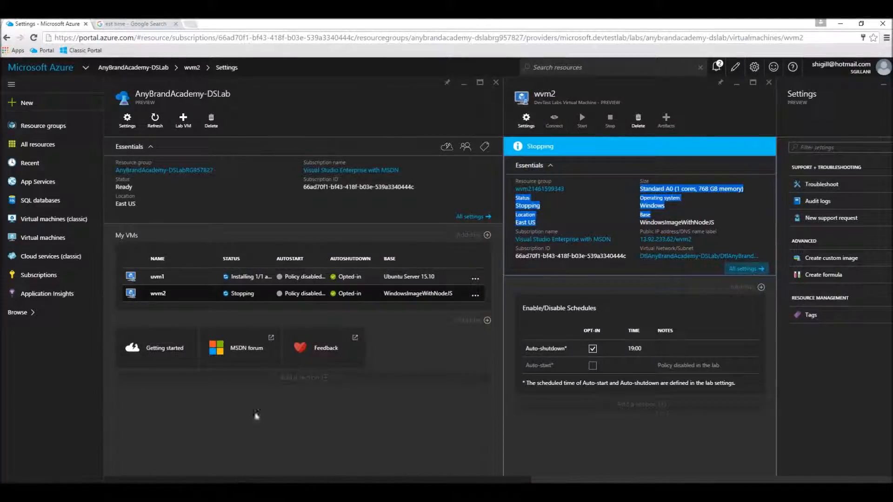
{"action": "left_click", "coordinate": [233, 296]}
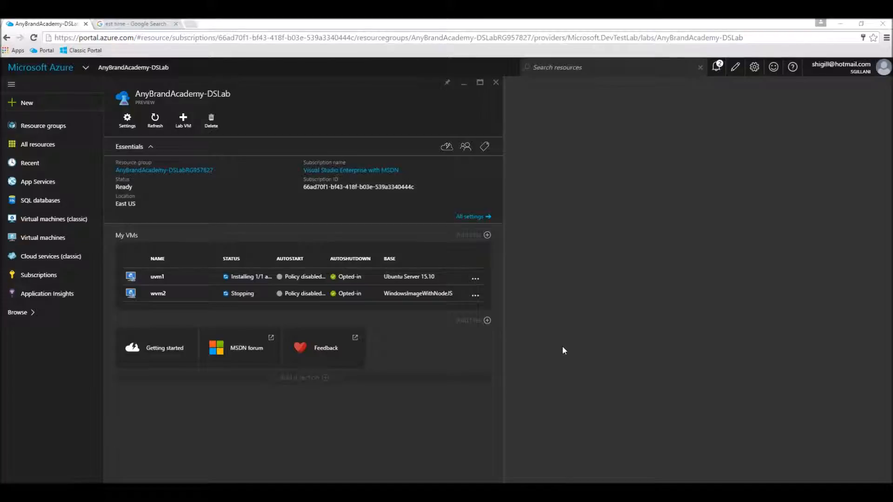
{"action": "left_click", "coordinate": [183, 120]}
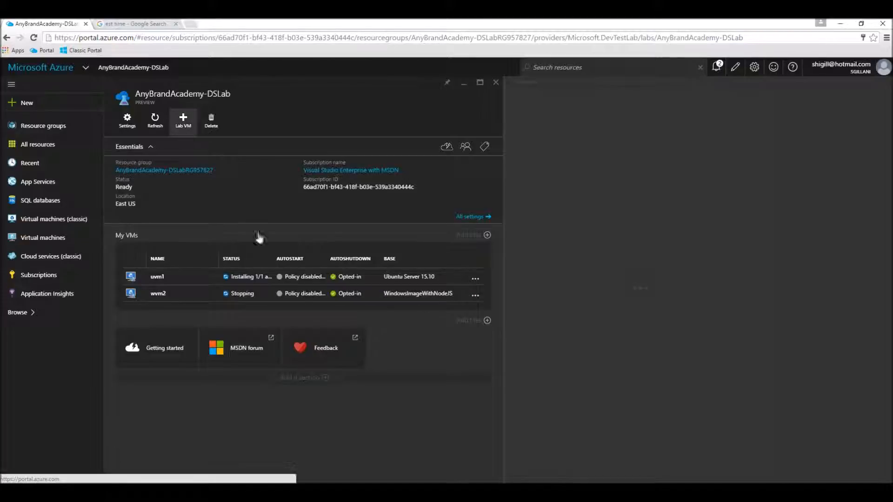